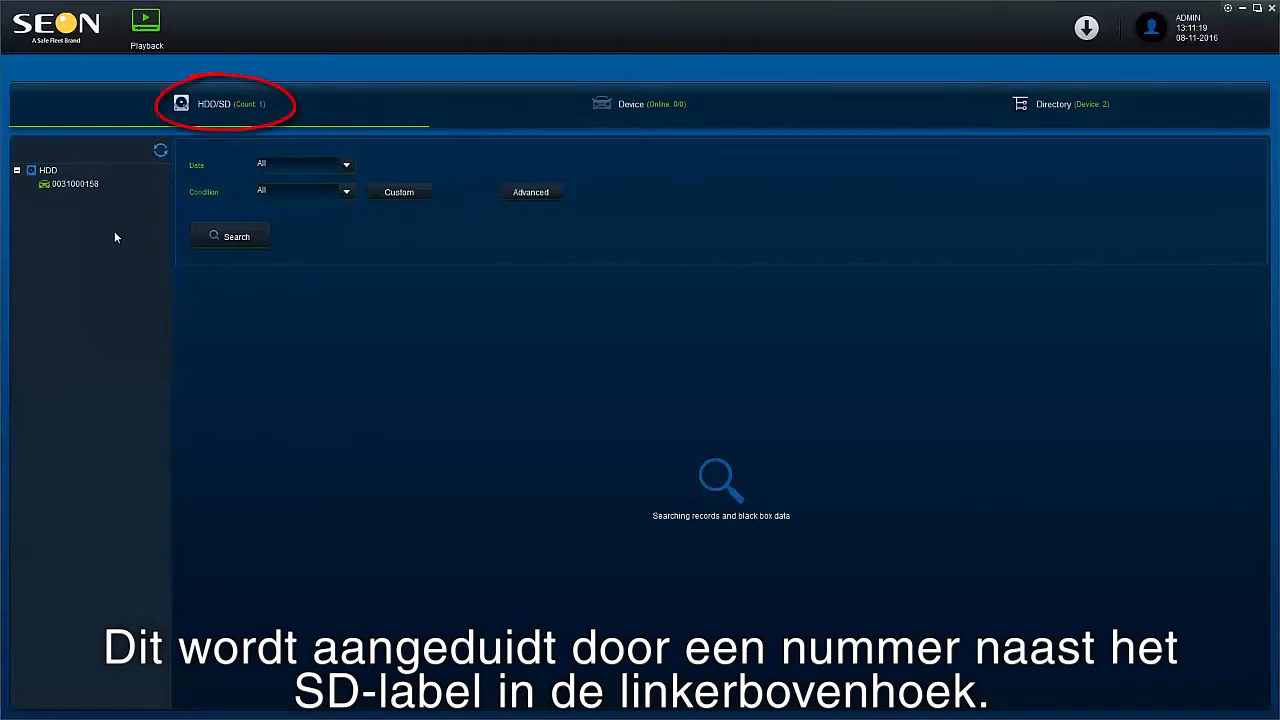
{"action": "left_click", "coordinate": [75, 184]}
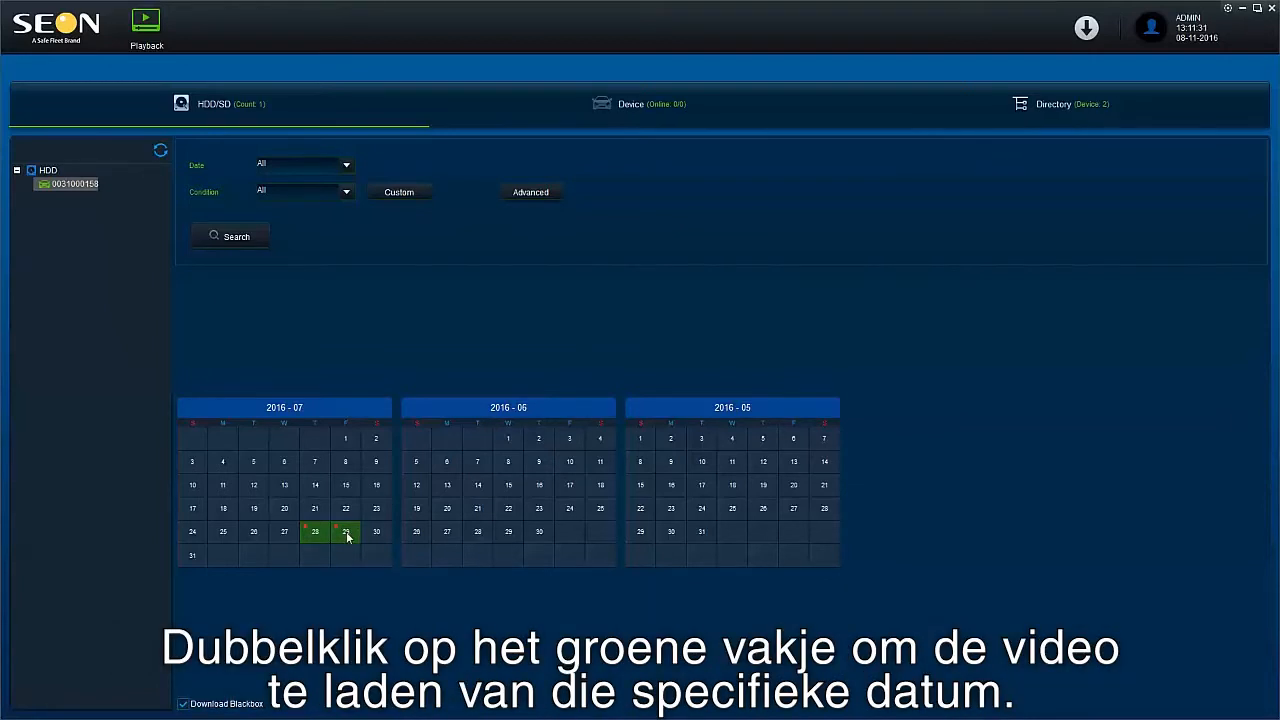
{"action": "double_click", "coordinate": [346, 535]}
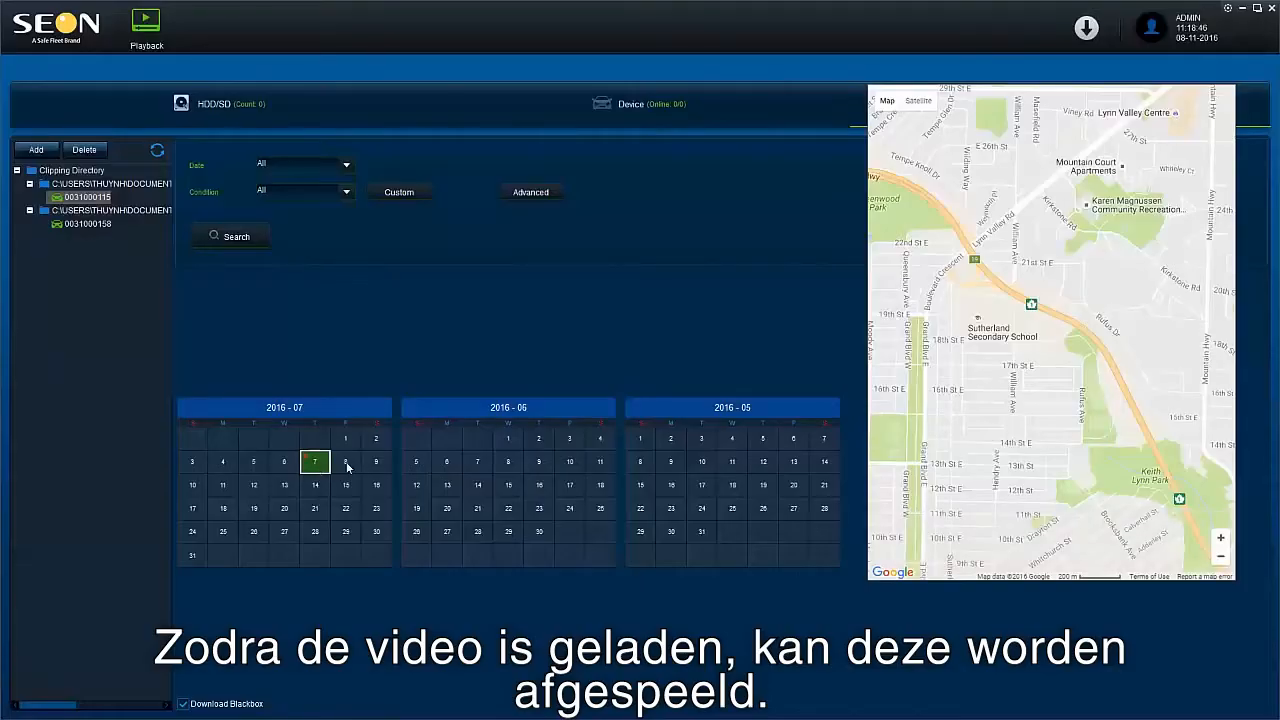
{"action": "double_click", "coordinate": [314, 458]}
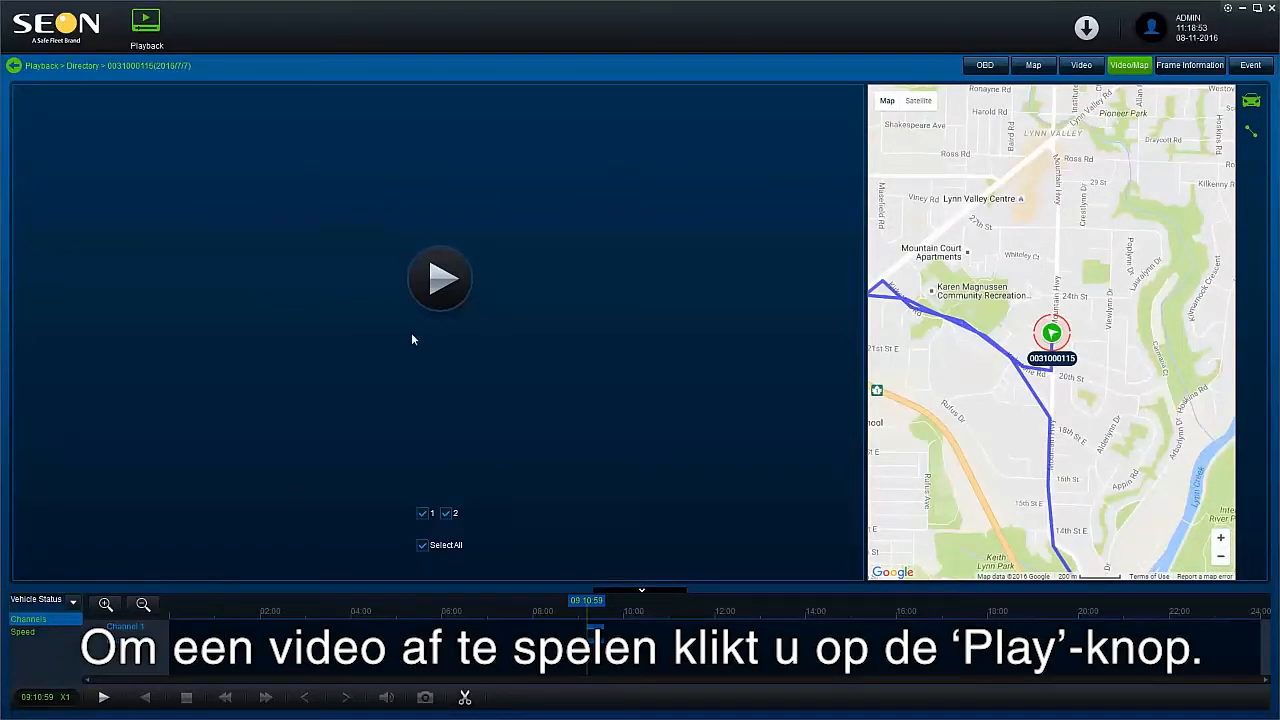
{"action": "left_click", "coordinate": [440, 283]}
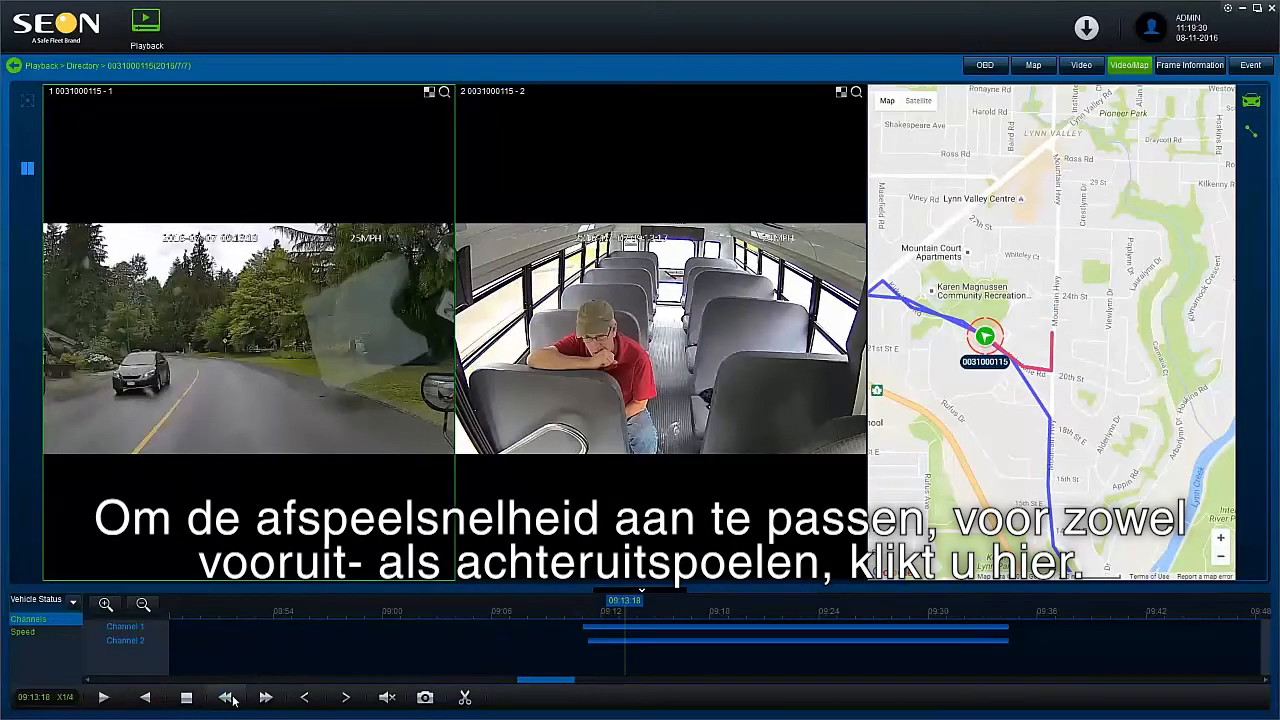
Adjust the playback speed with the rewind control and step the video forward frame by frame
{"action": "left_click", "coordinate": [229, 698]}
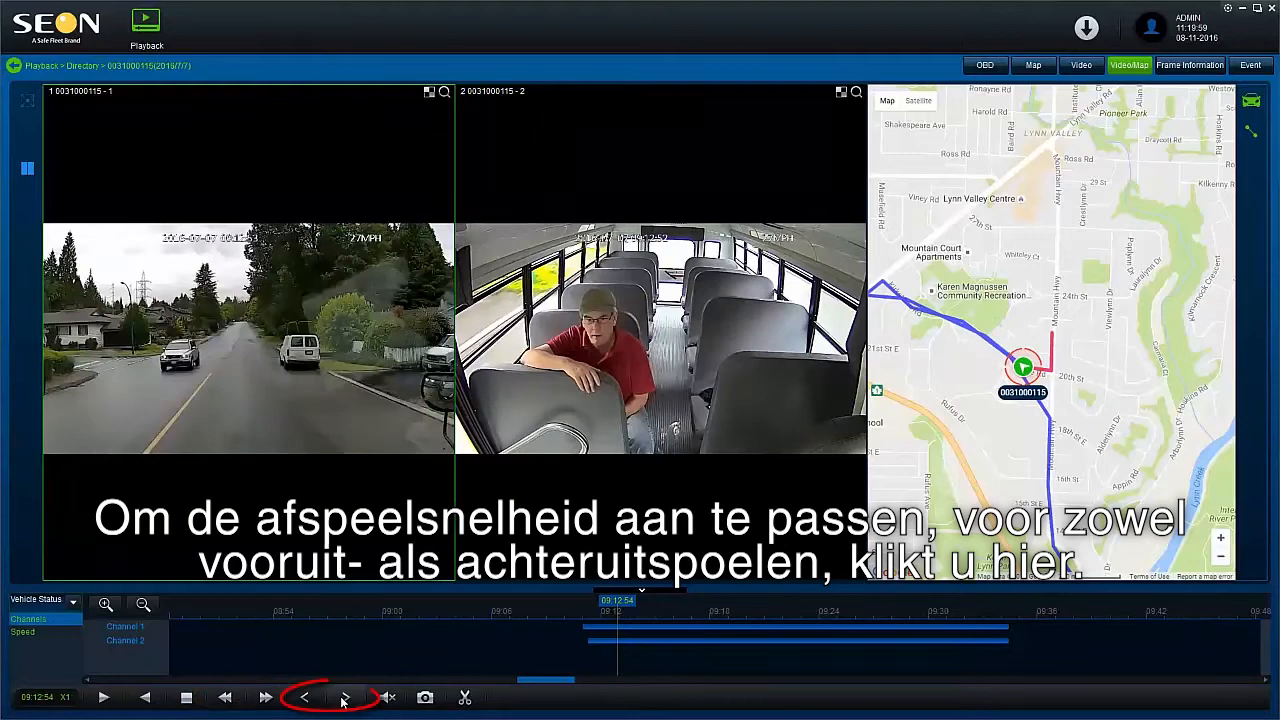
{"action": "left_click", "coordinate": [343, 698]}
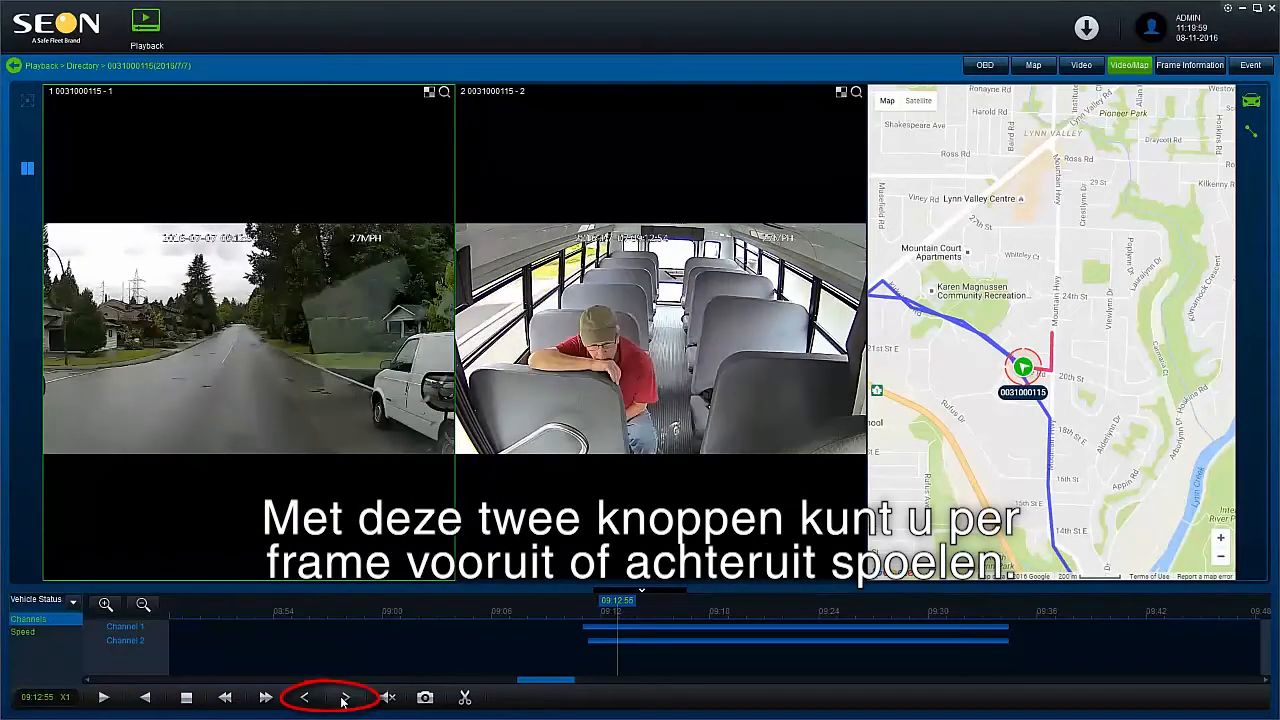
{"action": "left_click", "coordinate": [343, 698]}
{"action": "left_click", "coordinate": [343, 698]}
{"action": "left_click", "coordinate": [343, 698]}
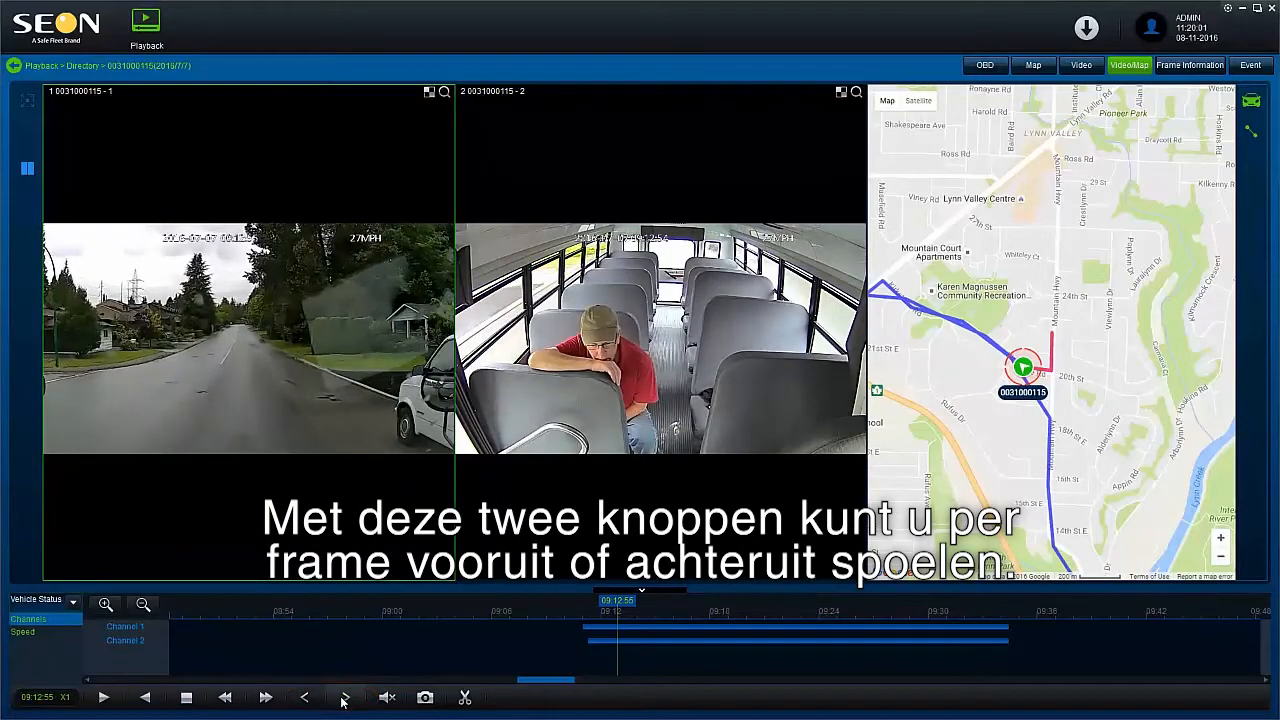
{"action": "left_click", "coordinate": [343, 698]}
{"action": "left_click", "coordinate": [343, 698]}
{"action": "left_click", "coordinate": [343, 698]}
{"action": "left_click", "coordinate": [343, 698]}
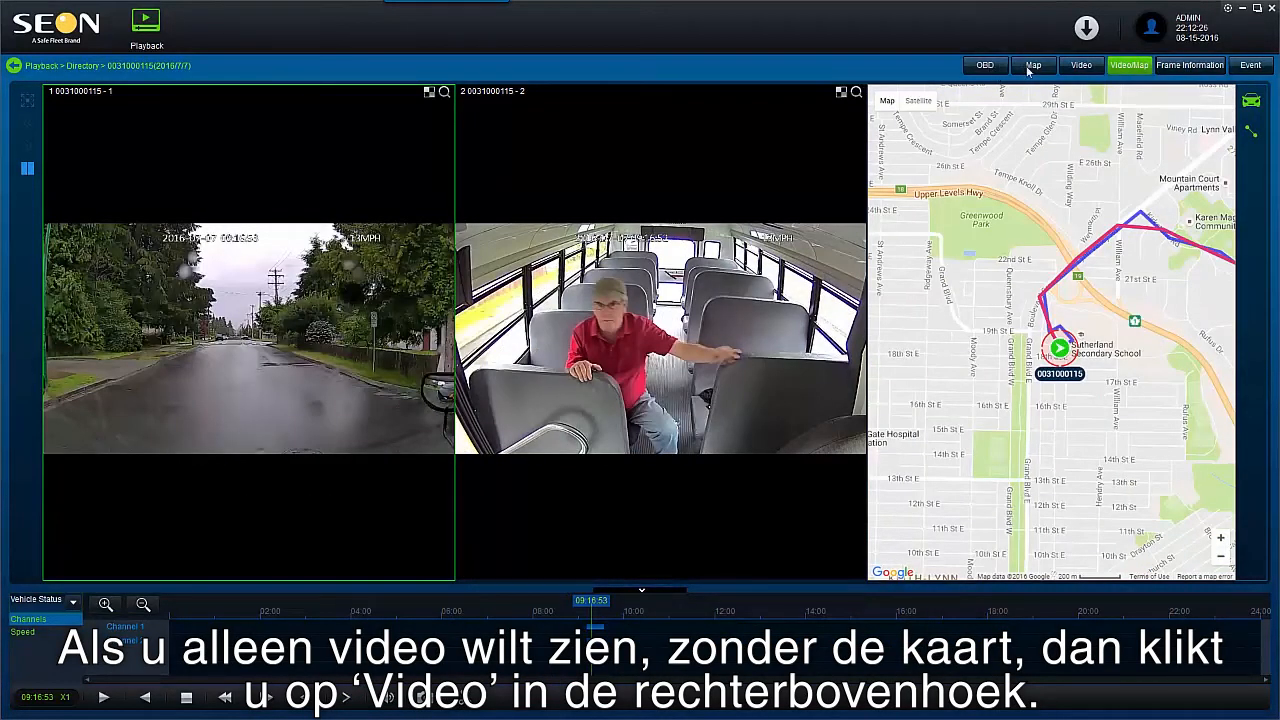
Show the video only, play the route with the map only, and return to the combined video and map view
{"action": "left_click", "coordinate": [1081, 66]}
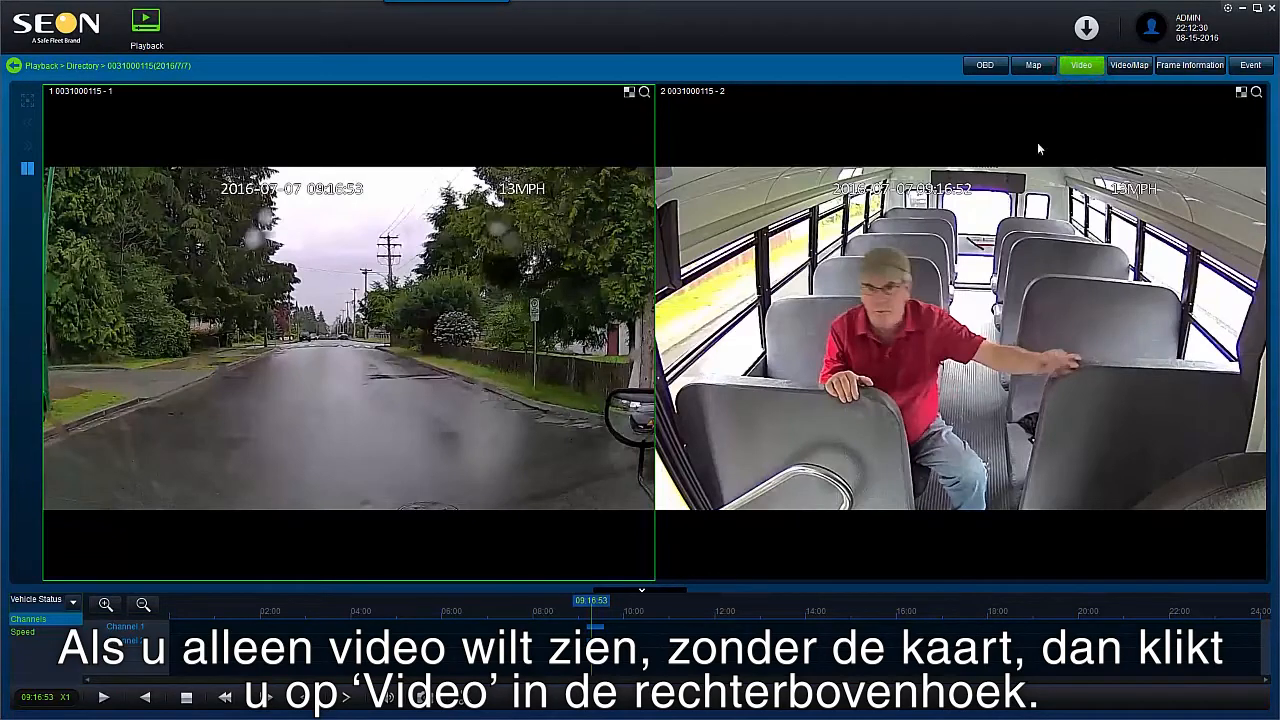
{"action": "left_click", "coordinate": [1128, 66]}
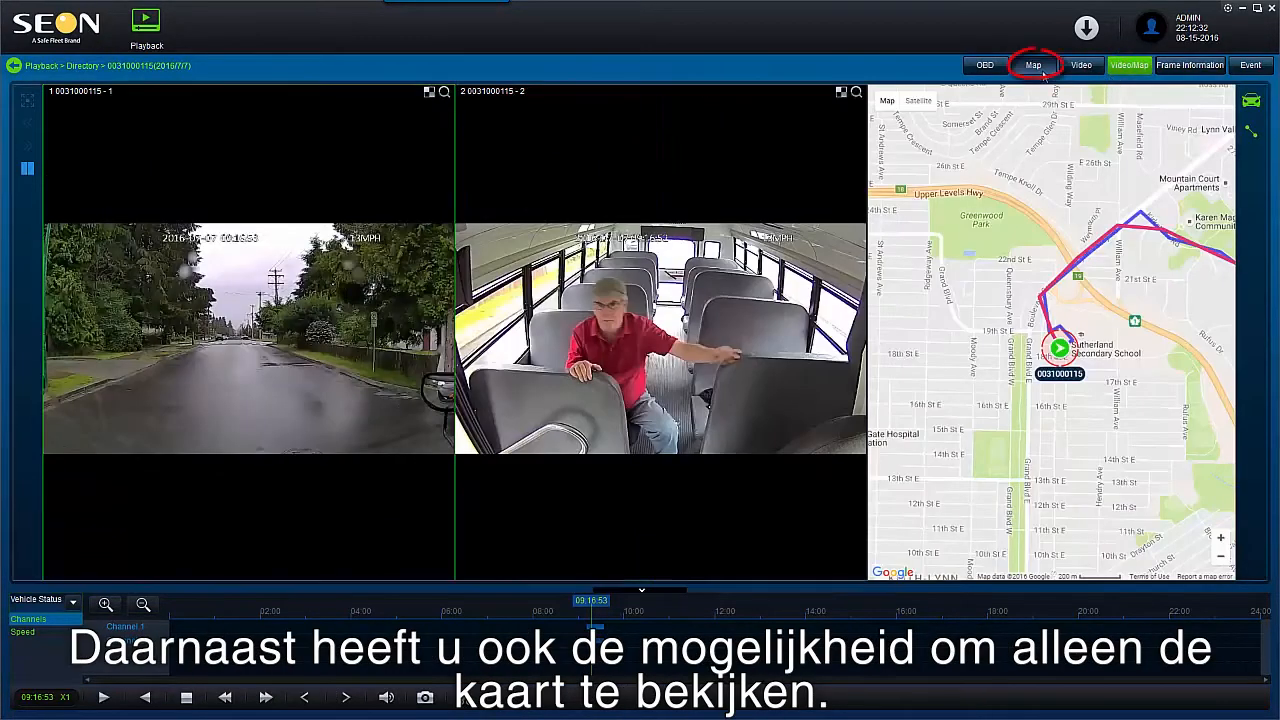
{"action": "left_click", "coordinate": [1033, 66]}
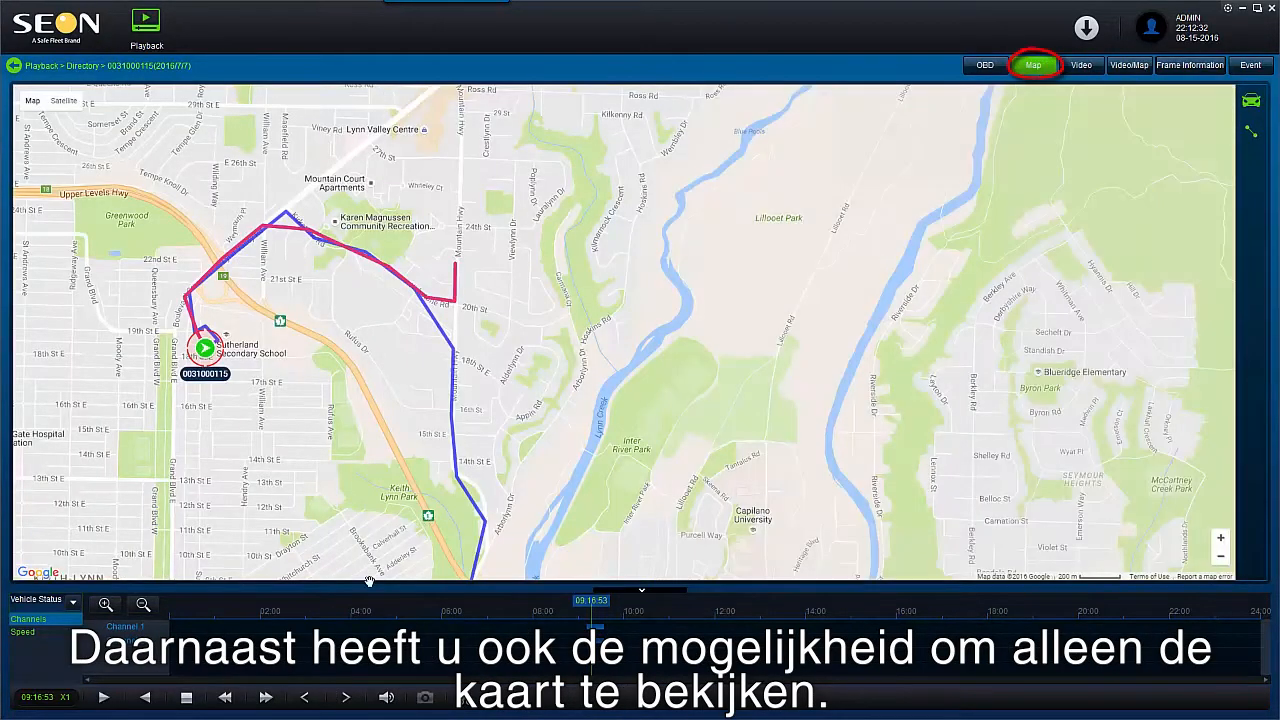
{"action": "left_click", "coordinate": [103, 697]}
{"action": "left_click", "coordinate": [1128, 66]}
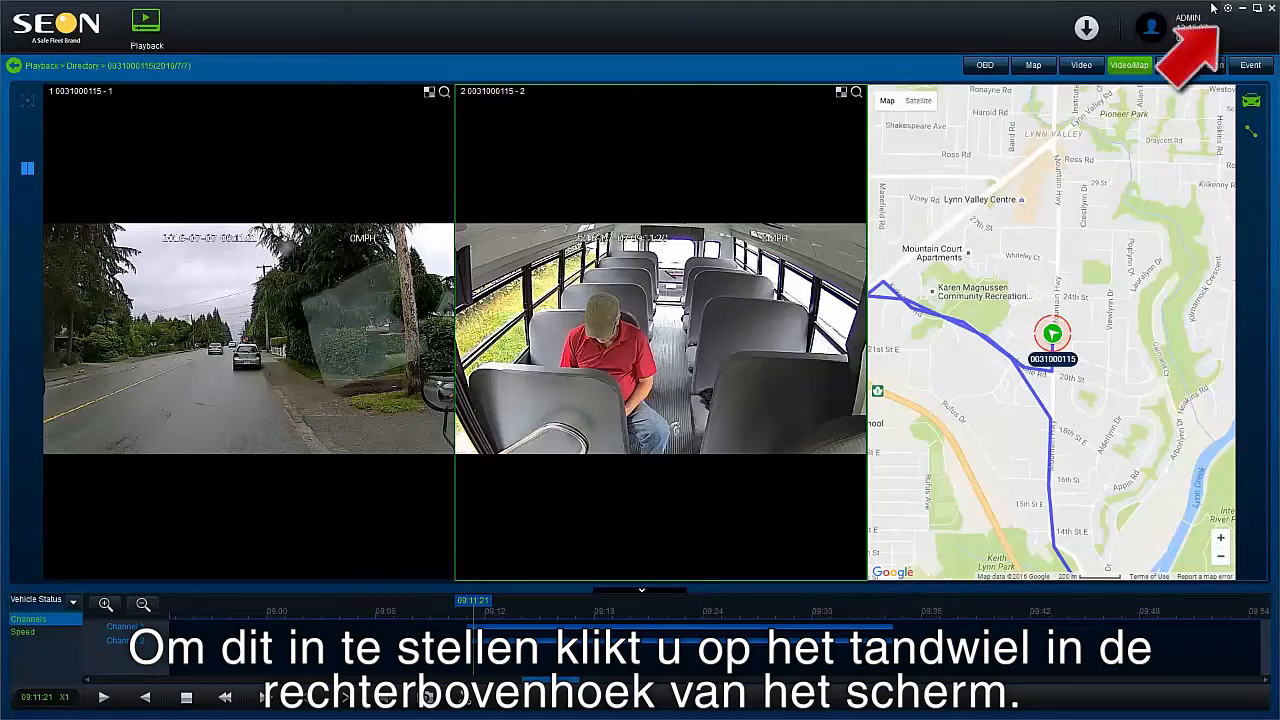
Save the system settings with the DS2 CAPTURES desktop folder as the capture path and take a snapshot of the video
{"action": "left_click", "coordinate": [1229, 9]}
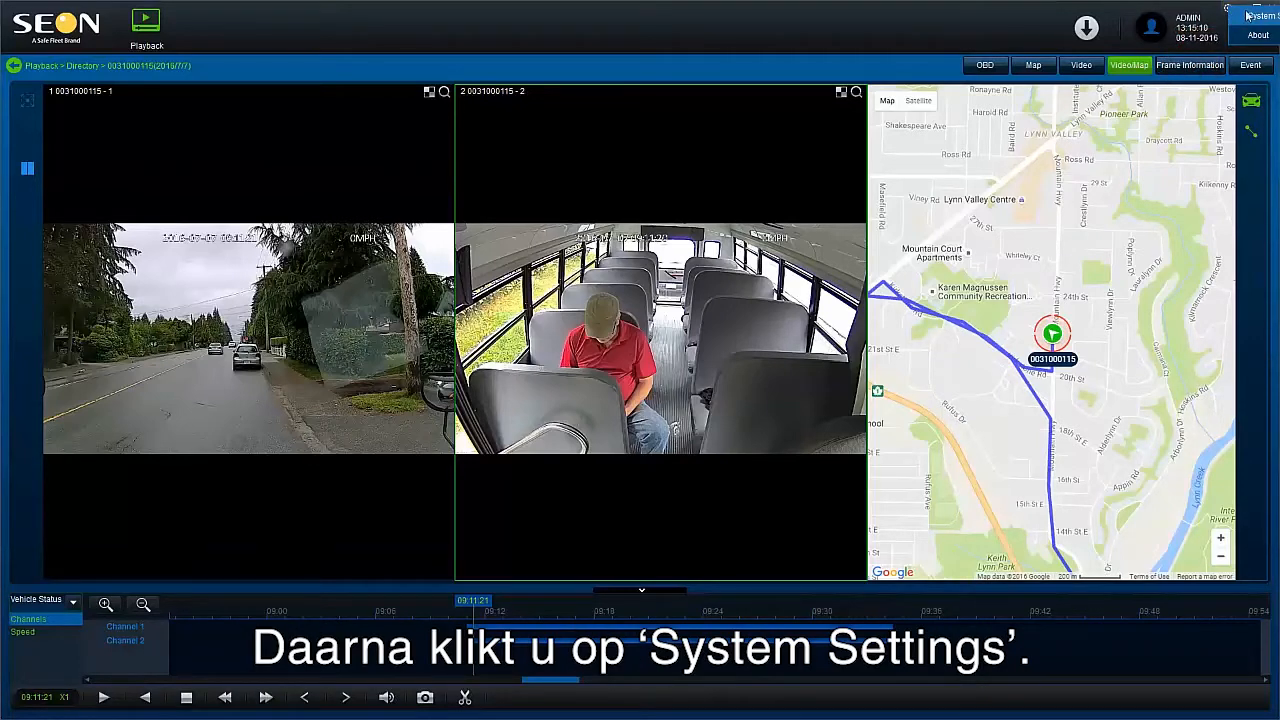
{"action": "left_click", "coordinate": [1242, 22]}
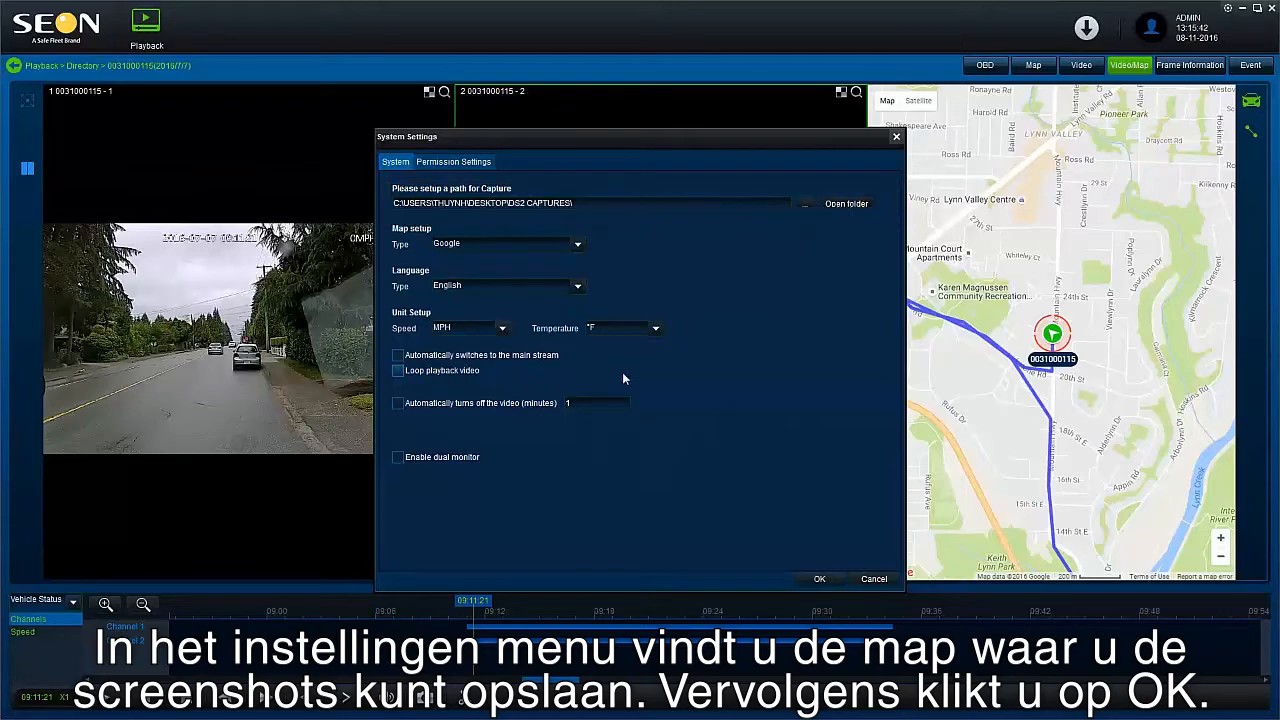
{"action": "left_click", "coordinate": [820, 580]}
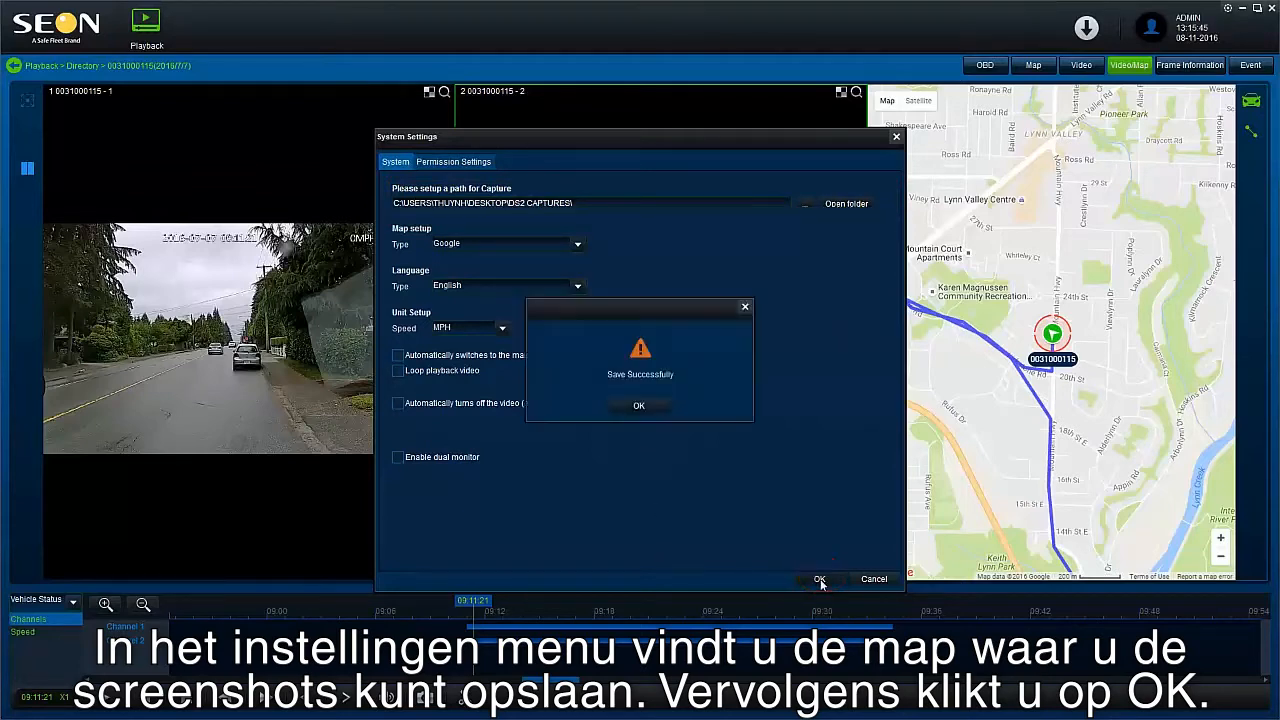
{"action": "left_click", "coordinate": [660, 408]}
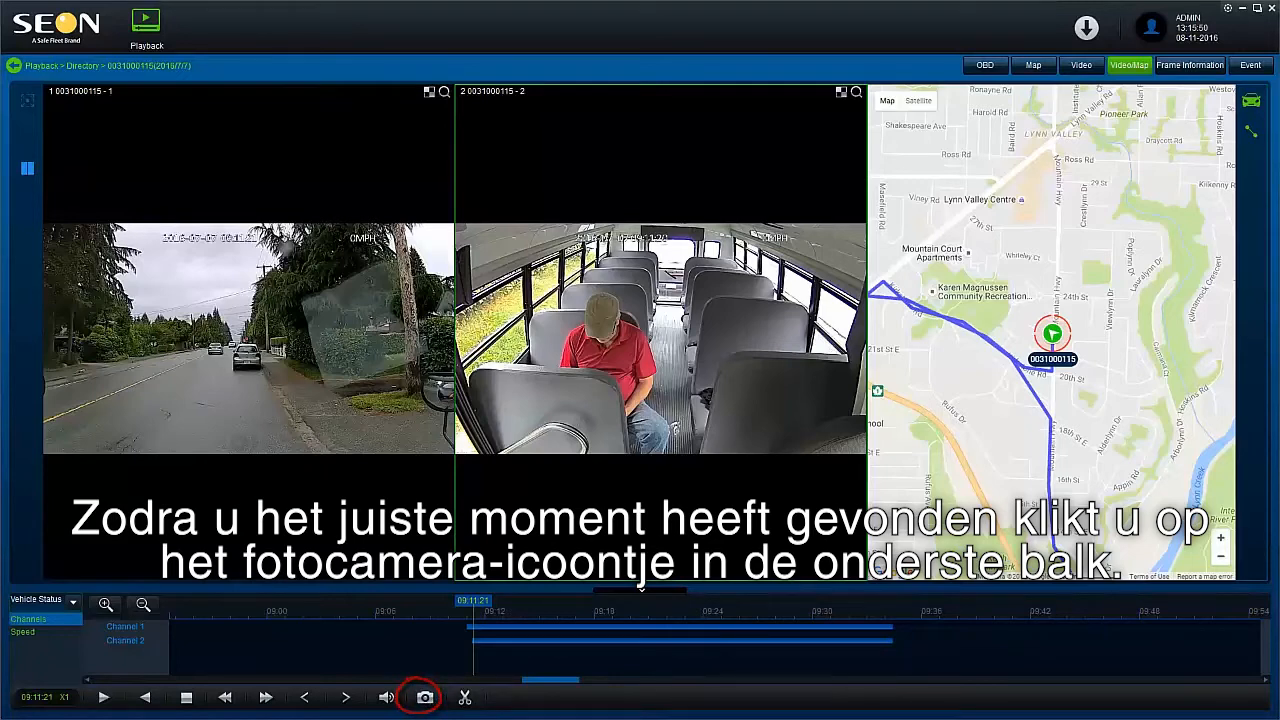
{"action": "left_click", "coordinate": [425, 697]}
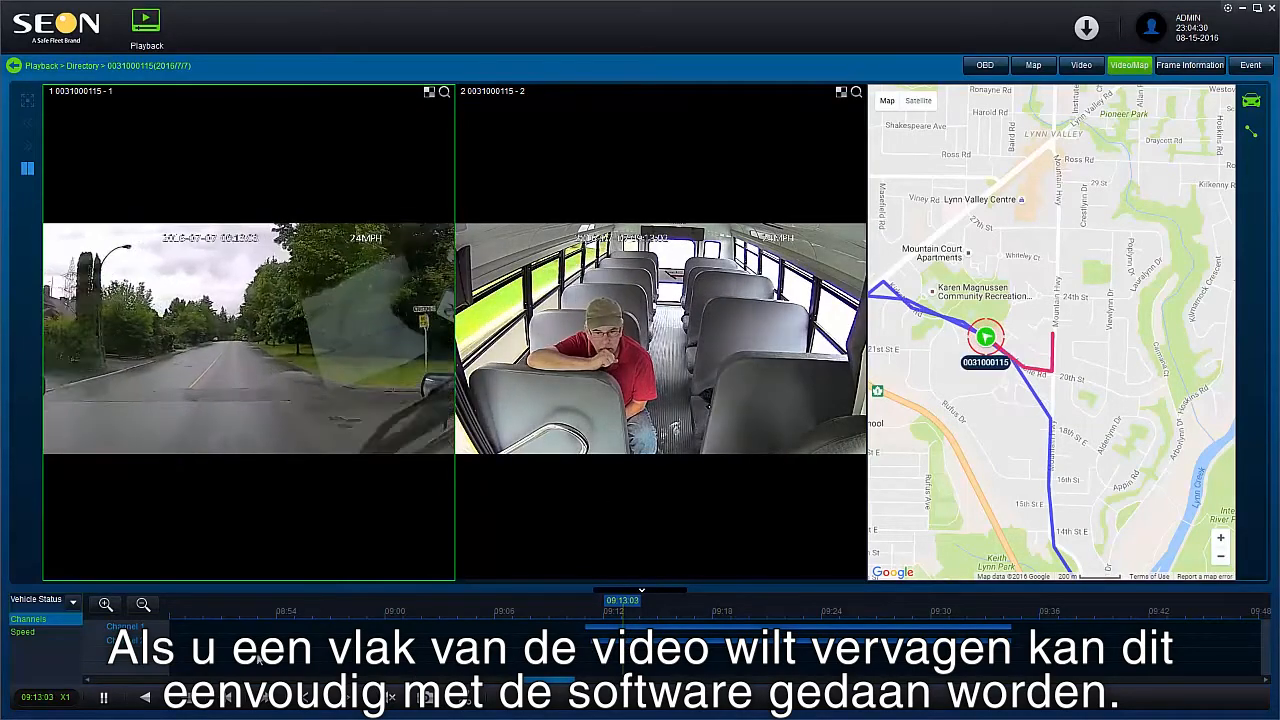
Pause the video at 09:13:04 and apply a rectangular mosaic over the passenger's head in channel 2
{"action": "left_click", "coordinate": [106, 697]}
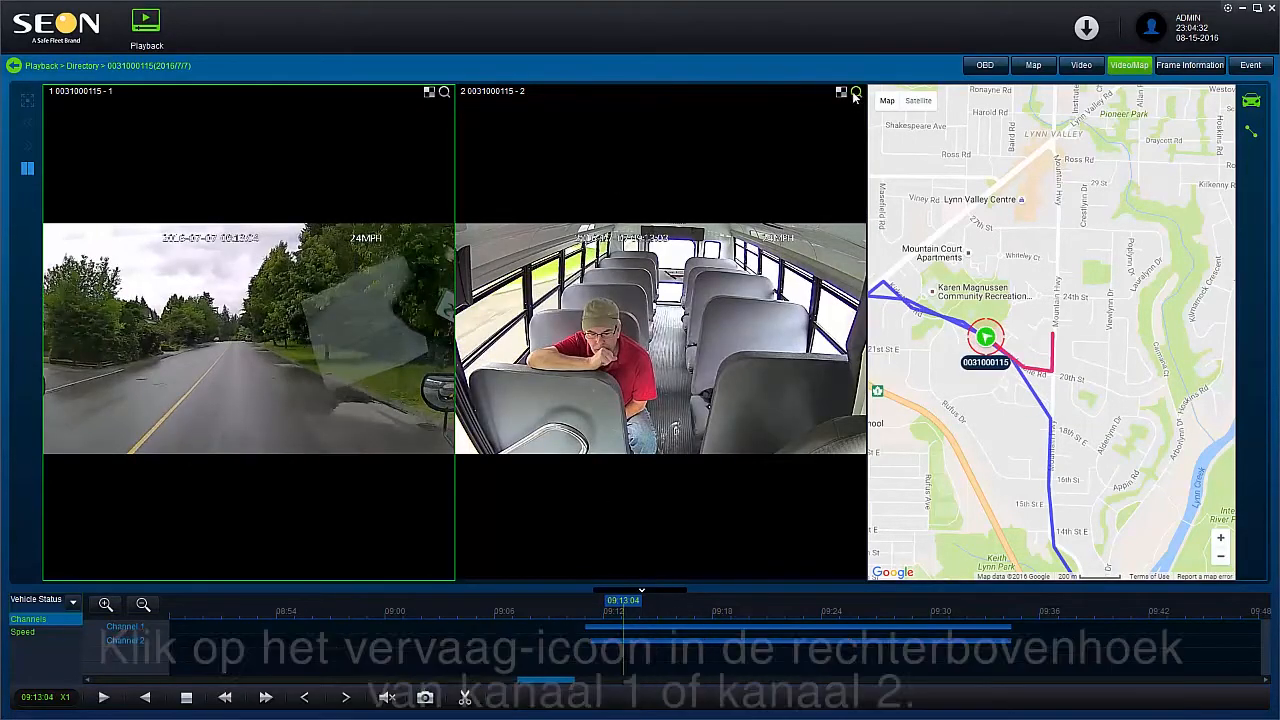
{"action": "left_click", "coordinate": [838, 93]}
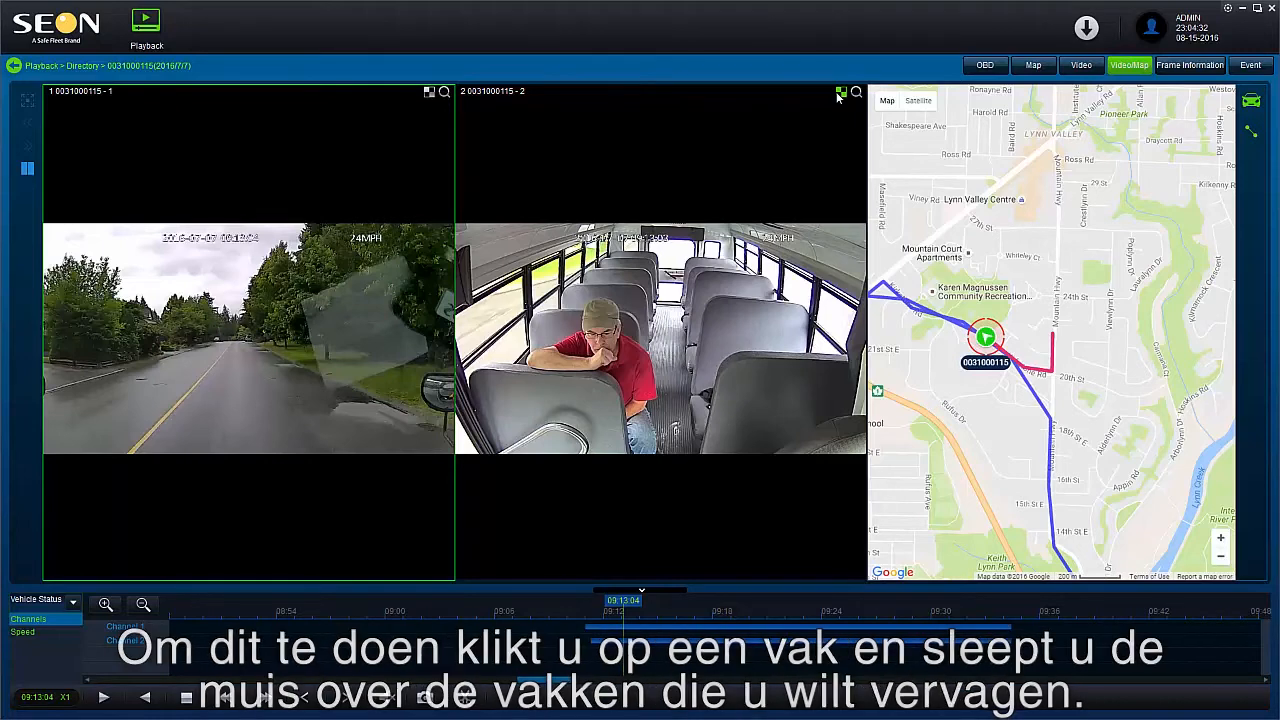
{"action": "left_click", "coordinate": [840, 93]}
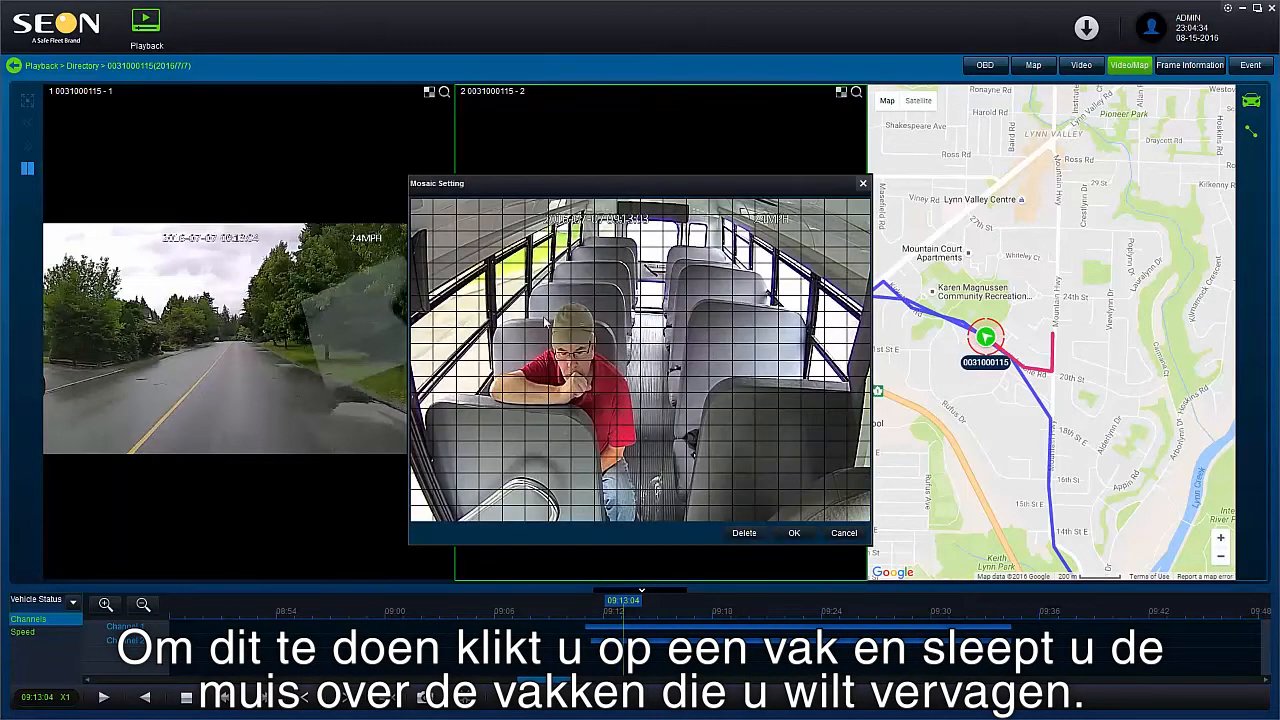
{"action": "mouse_move", "coordinate": [482, 280]}
{"action": "left_mouse_down"}
{"action": "mouse_move", "coordinate": [548, 357]}
{"action": "mouse_move", "coordinate": [628, 378]}
{"action": "left_mouse_up"}
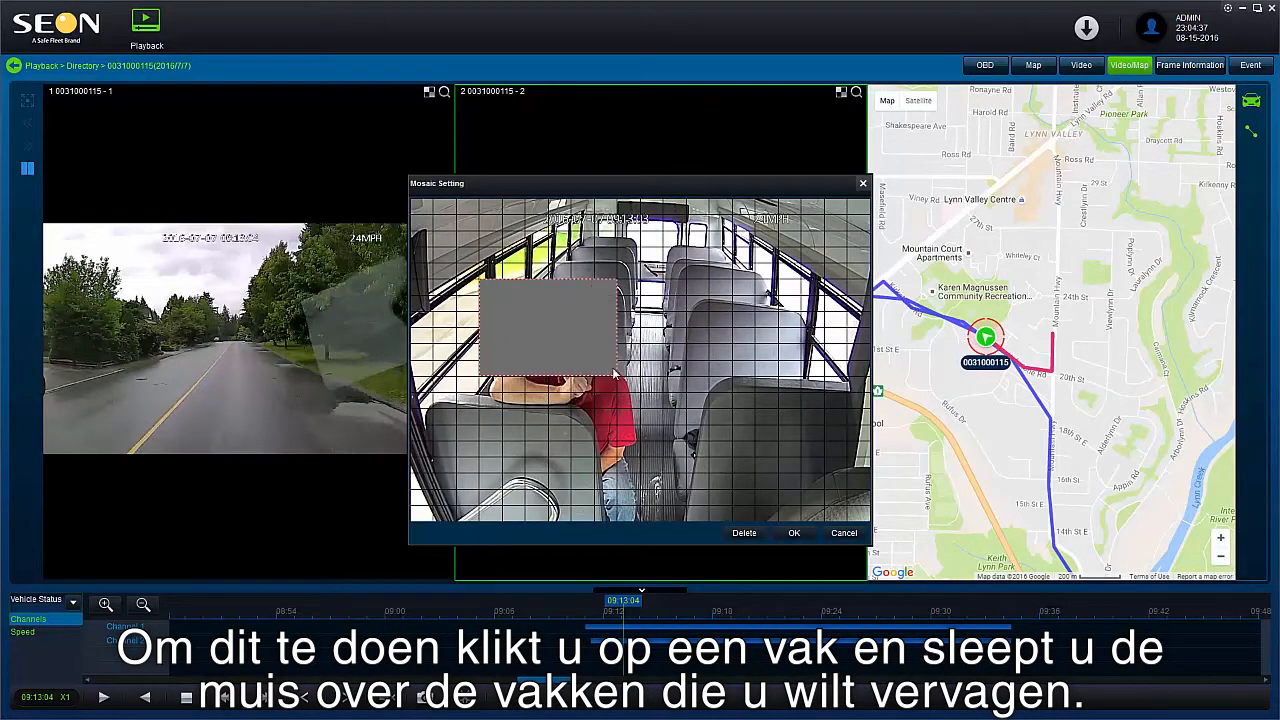
{"action": "left_click", "coordinate": [792, 533]}
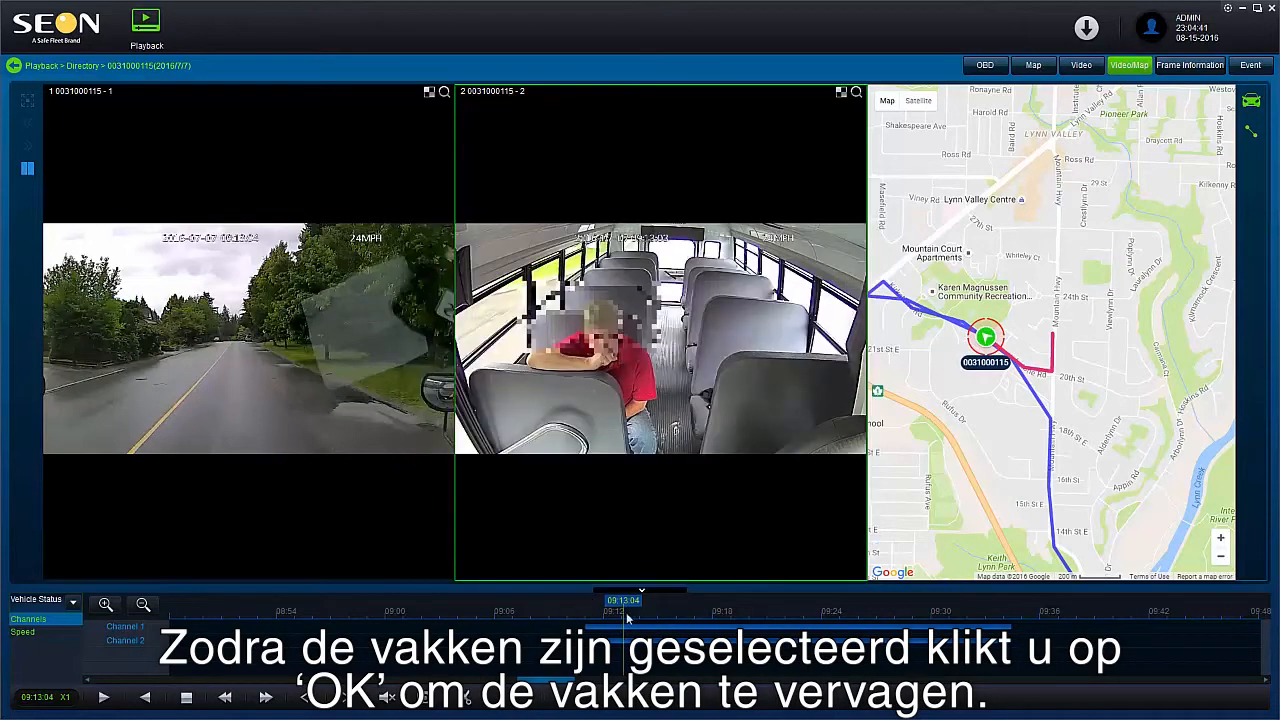
Play the video and jump to several later moments up to about 09:21 to check the blurred area, ending paused
{"action": "left_click", "coordinate": [103, 698]}
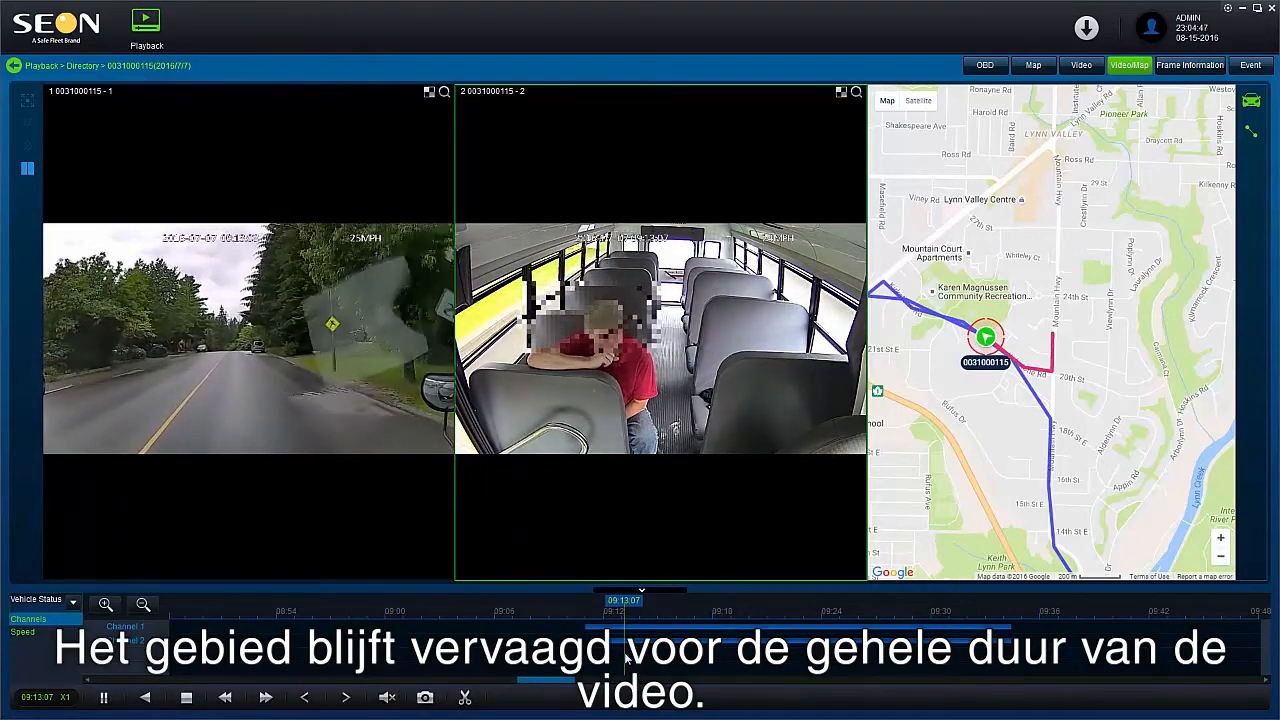
{"action": "left_click", "coordinate": [660, 655]}
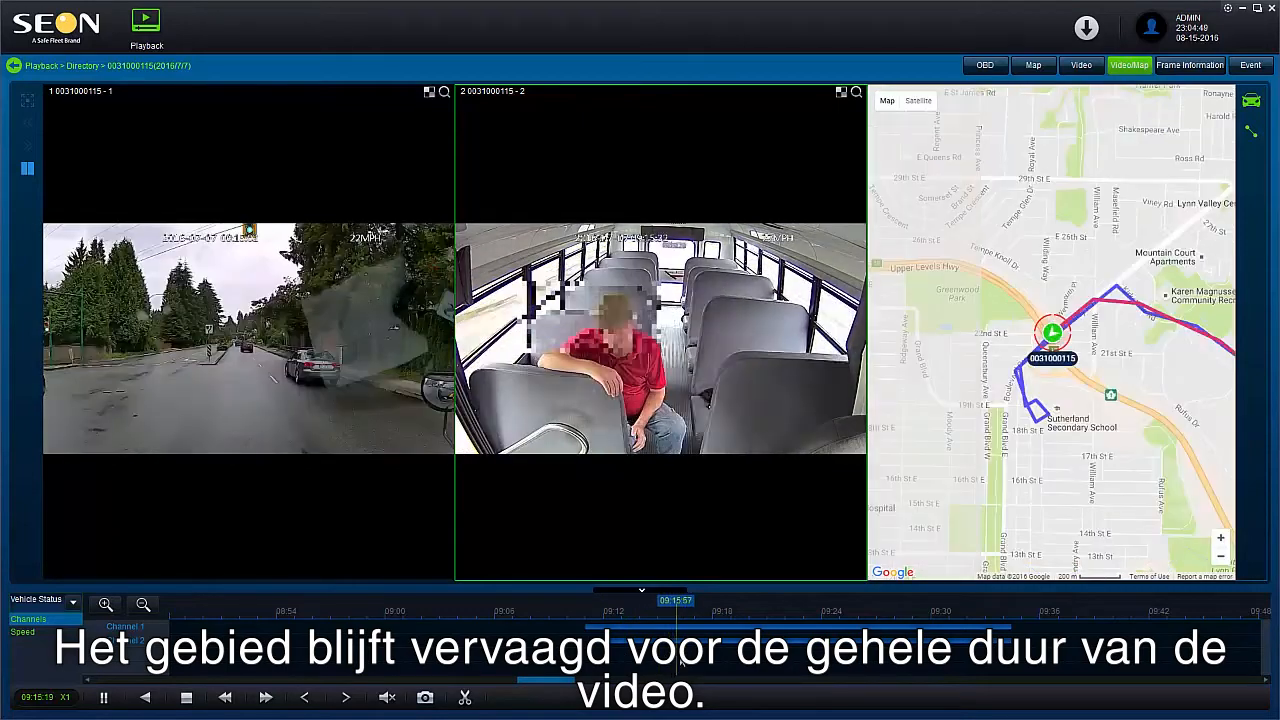
{"action": "left_click", "coordinate": [705, 660]}
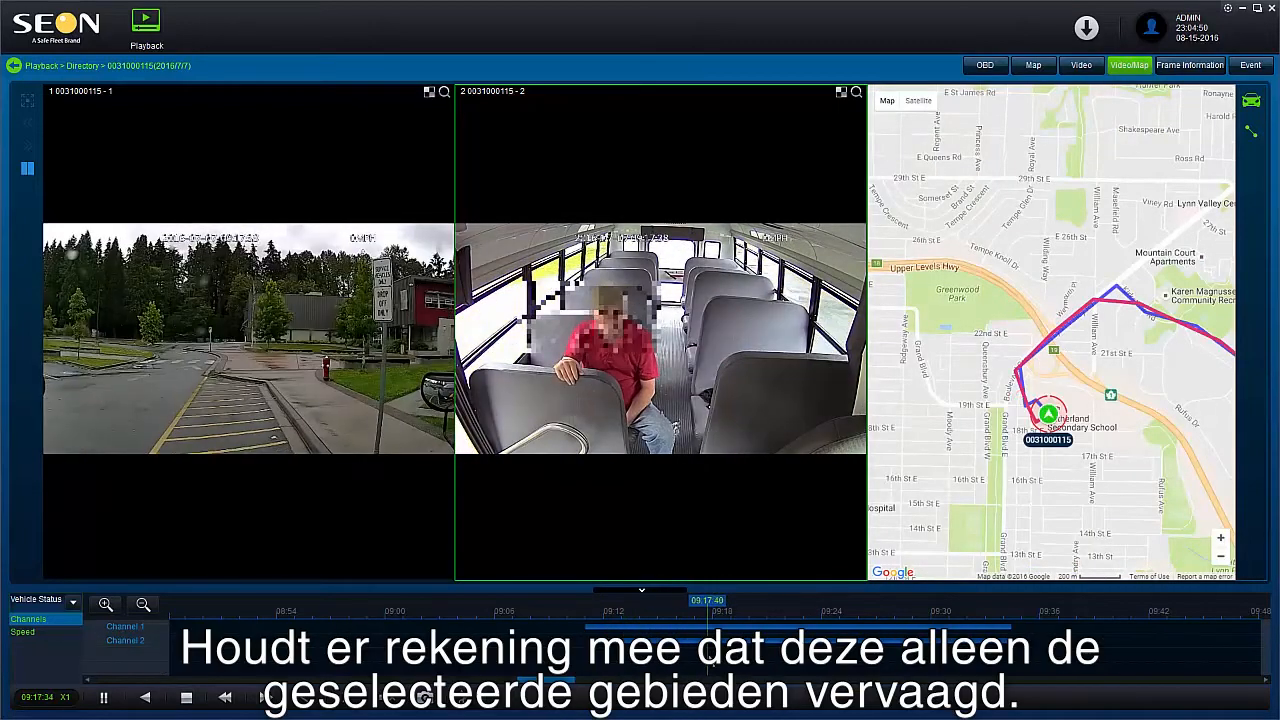
{"action": "left_click", "coordinate": [778, 655]}
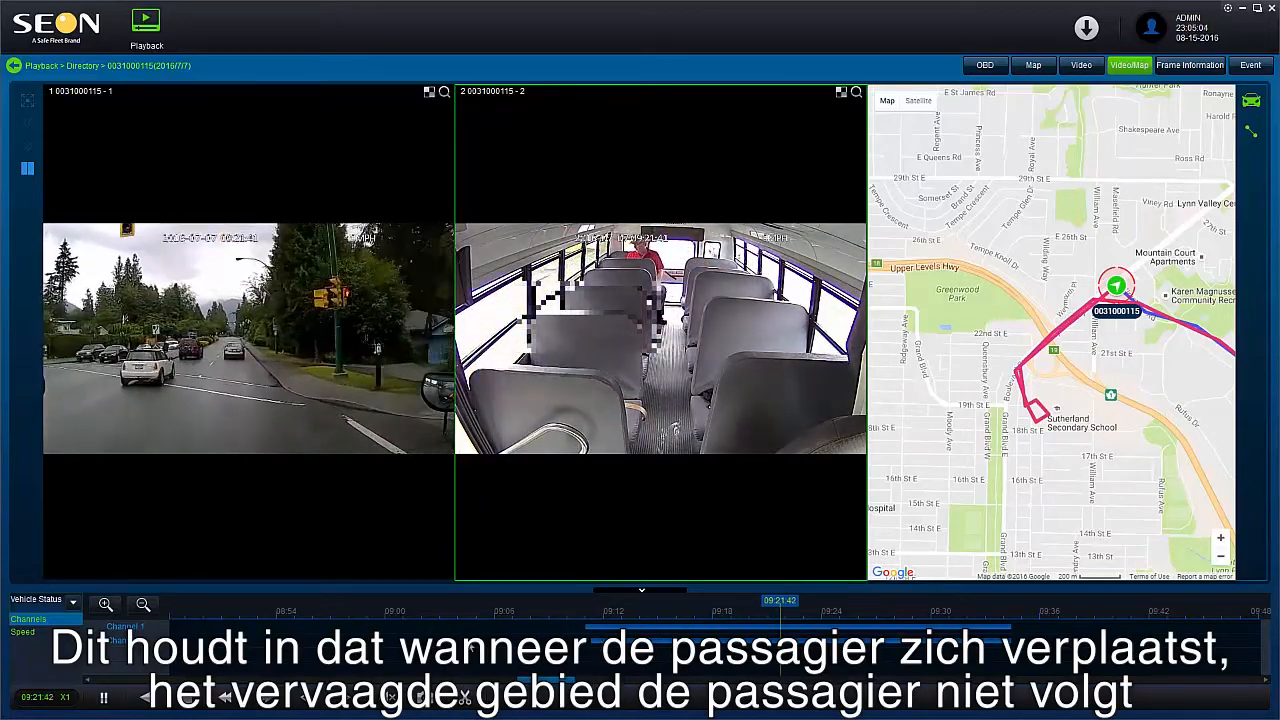
{"action": "left_click", "coordinate": [103, 700]}
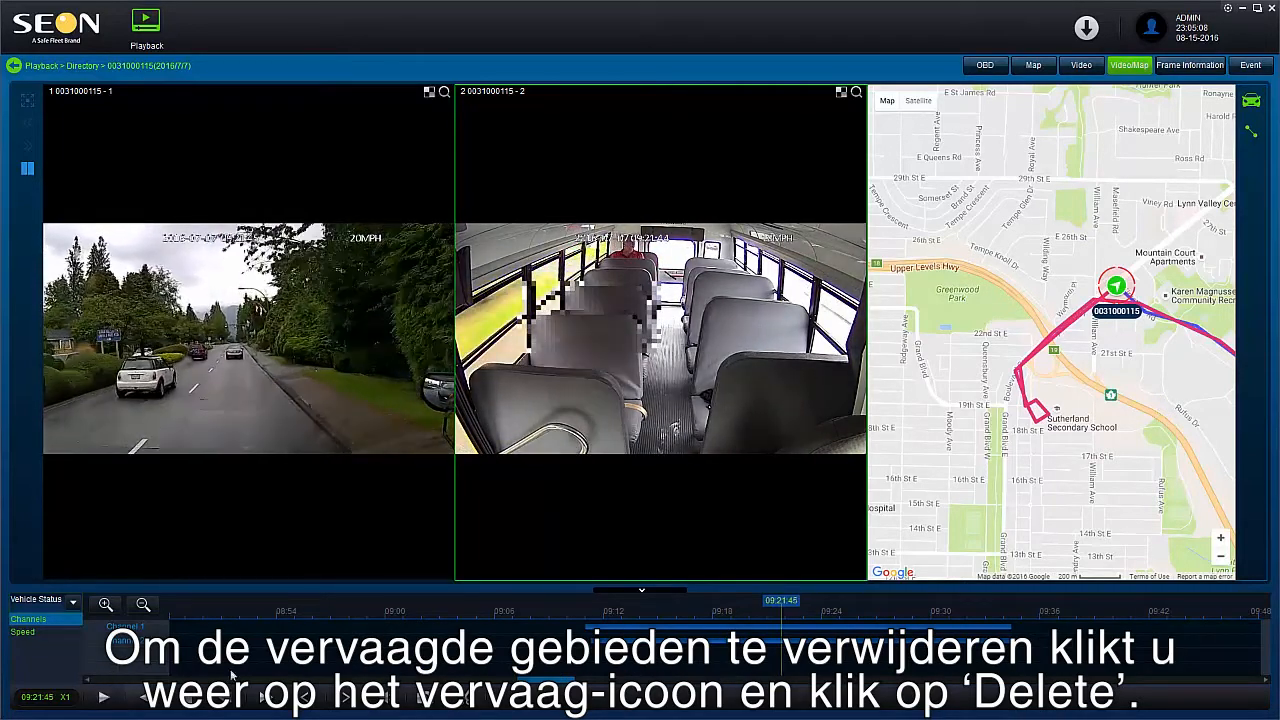
Delete the mosaic area from channel 2 and apply the change
{"action": "left_click", "coordinate": [841, 92]}
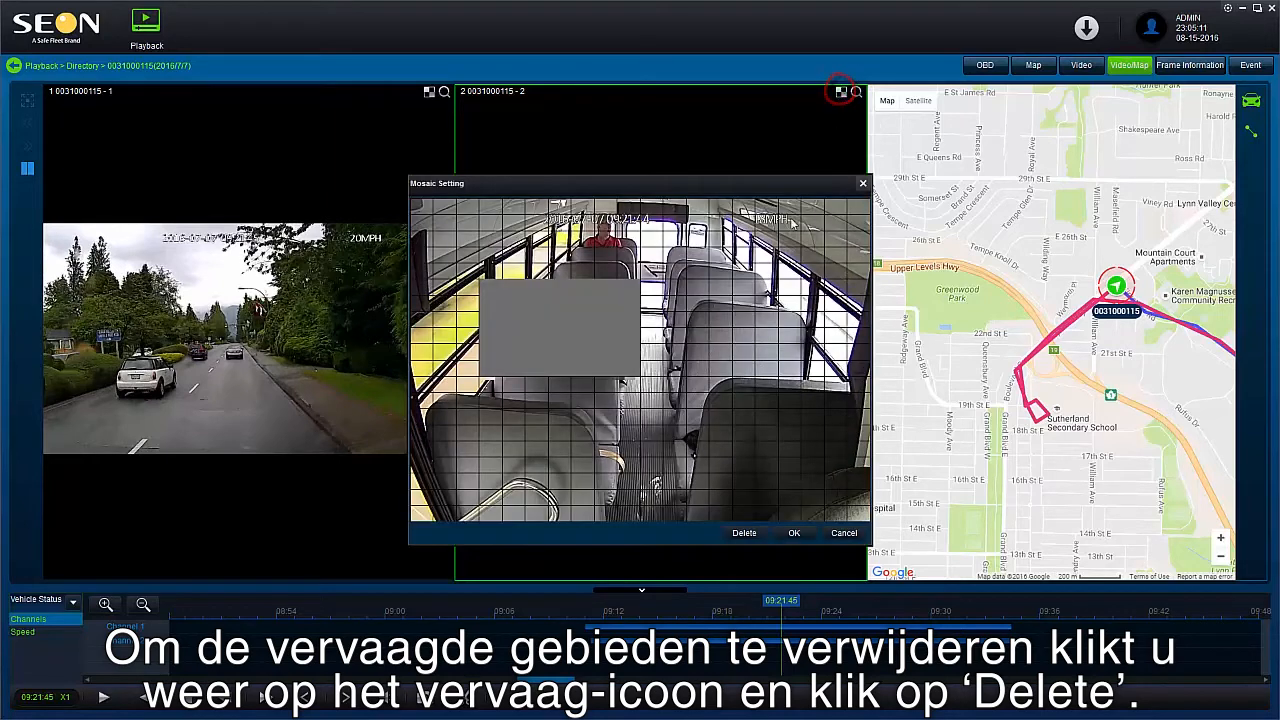
{"action": "left_click", "coordinate": [744, 532]}
{"action": "left_click", "coordinate": [796, 532]}
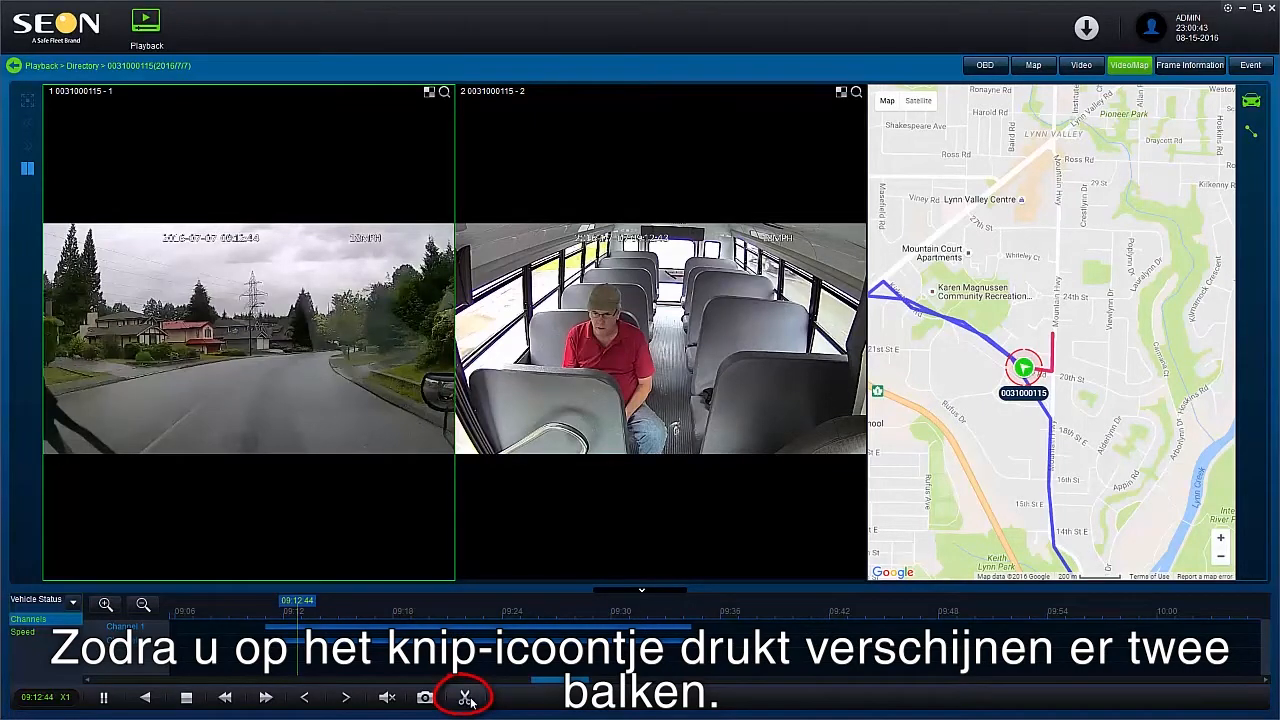
Start a video clip running from about 09:13:09 to 09:16:59 and move the playhead to 09:13:48
{"action": "left_click", "coordinate": [467, 699]}
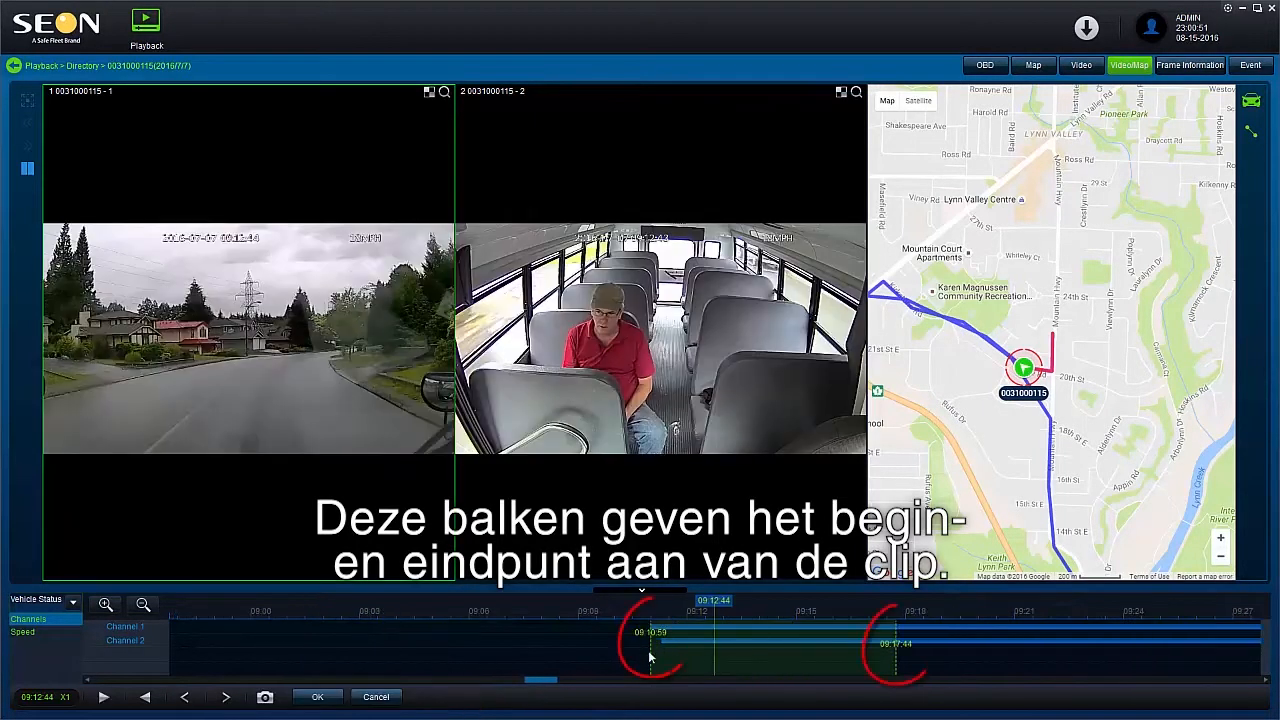
{"action": "left_click_drag", "start_coordinate": [650, 657], "coordinate": [712, 663]}
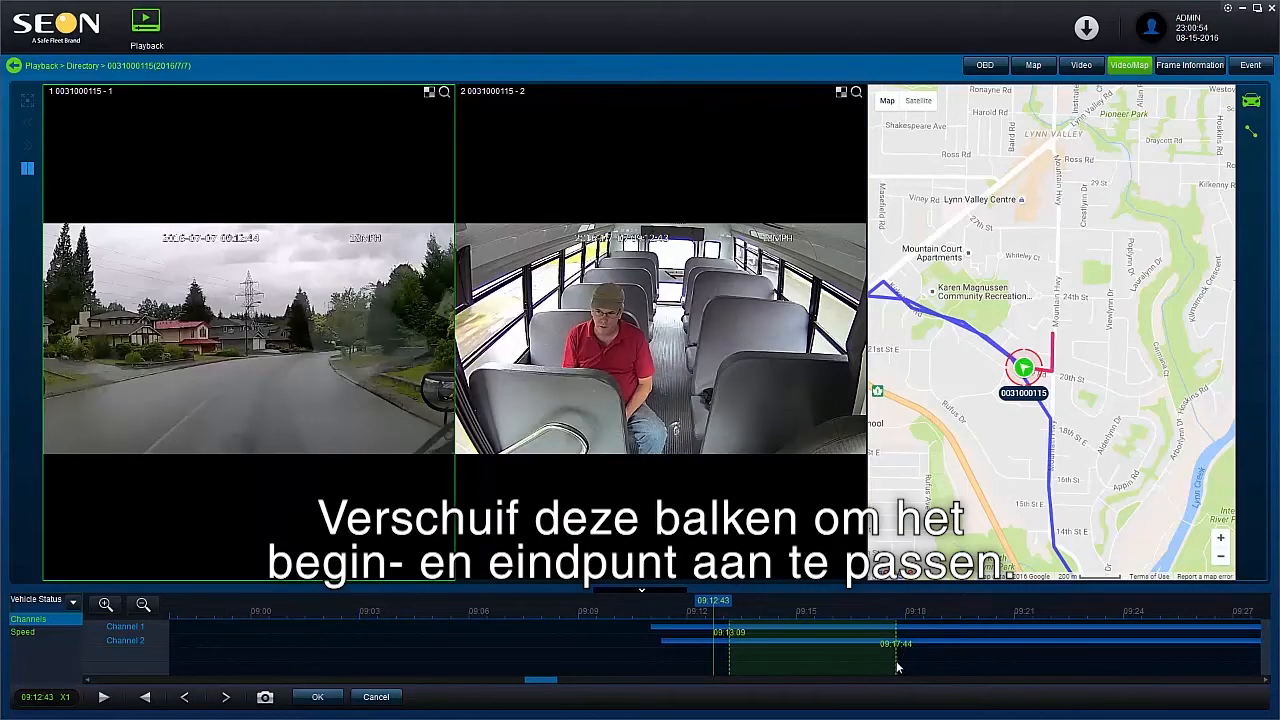
{"action": "left_click_drag", "start_coordinate": [898, 664], "coordinate": [868, 665]}
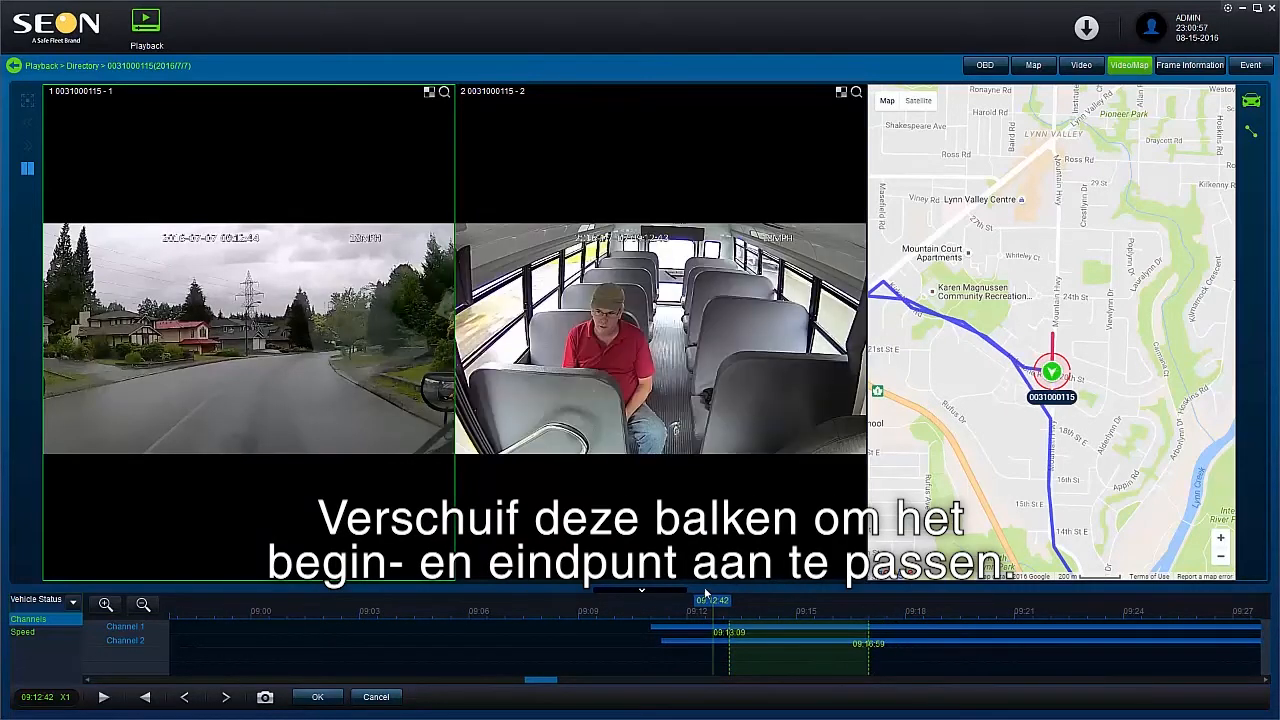
{"action": "left_click_drag", "start_coordinate": [716, 606], "coordinate": [753, 604]}
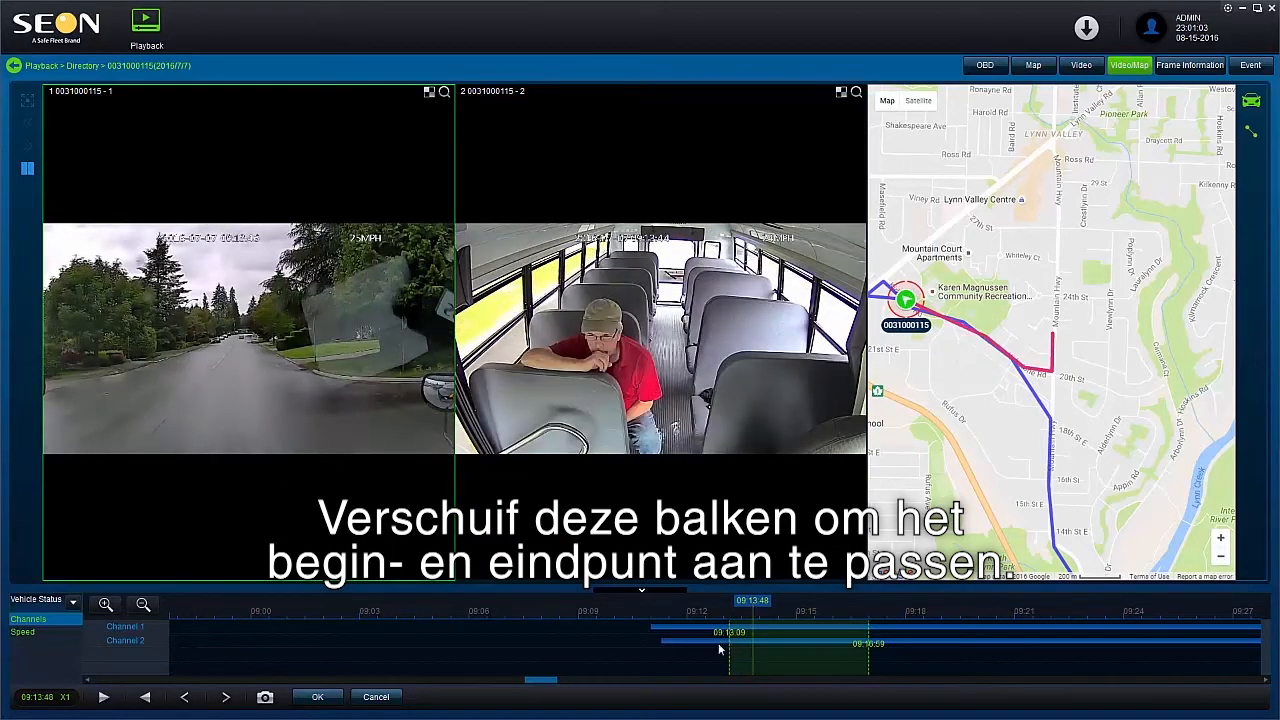
Confirm the clip range 09:12:38 to 09:16:36, set it to the Export format with a clip password, and select the AVI format
{"action": "left_click", "coordinate": [318, 697]}
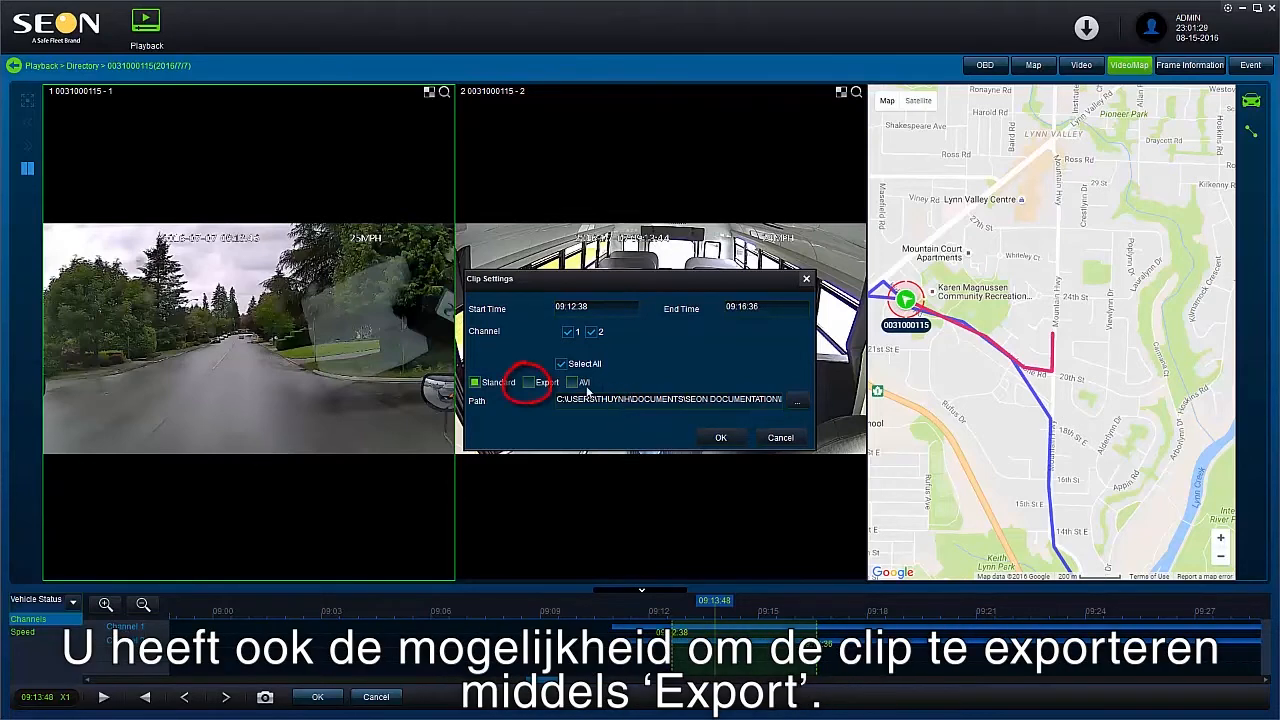
{"action": "left_click", "coordinate": [529, 383]}
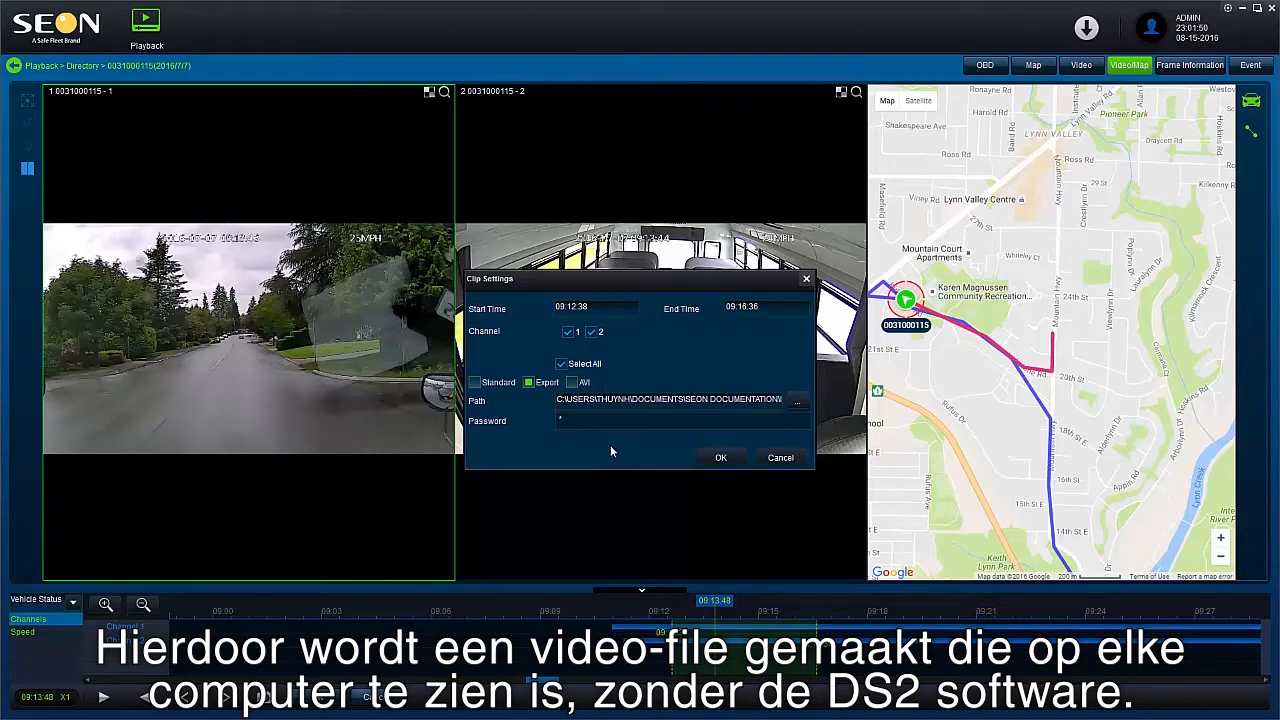
{"action": "type", "text": "****"}
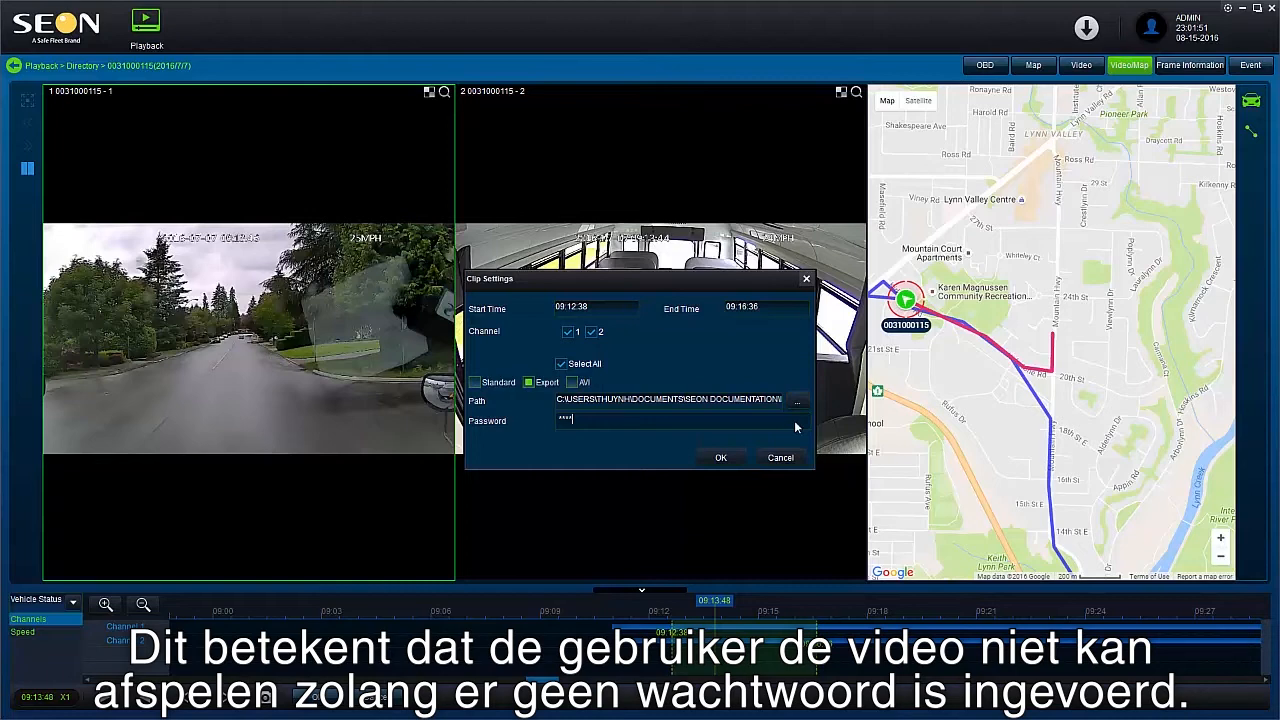
{"action": "left_click", "coordinate": [572, 382]}
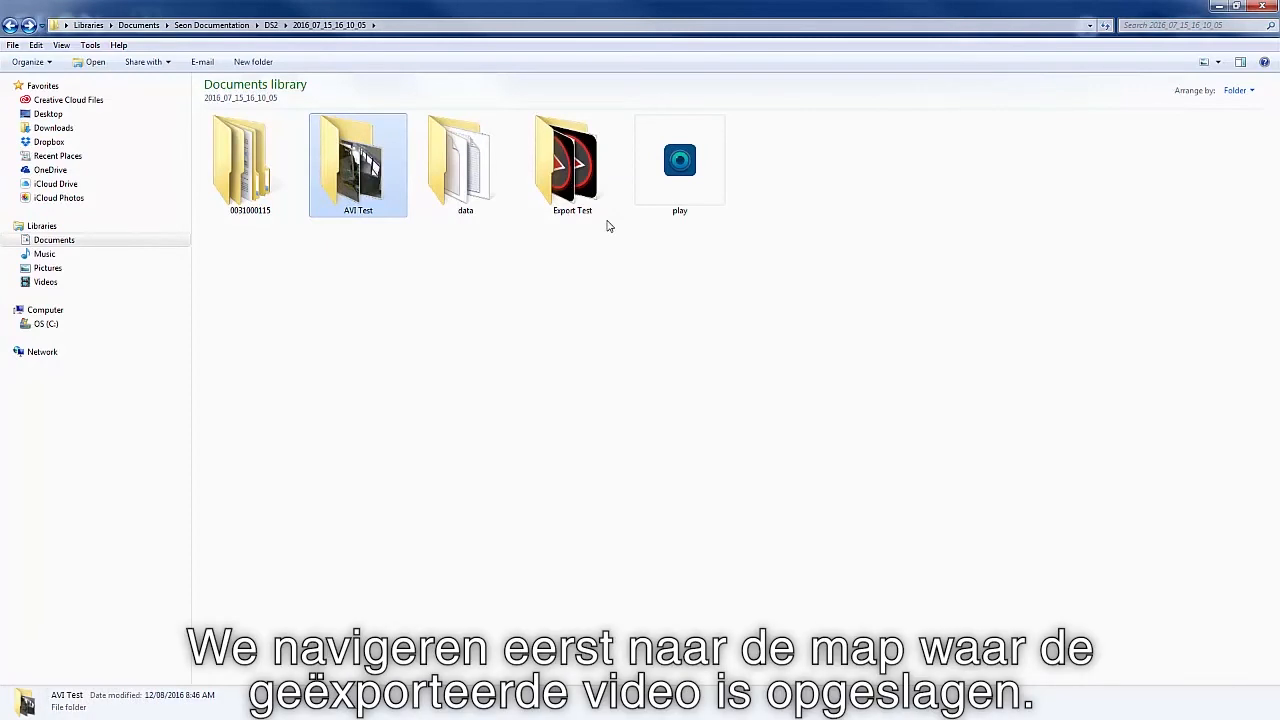
{"action": "double_click", "coordinate": [556, 154]}
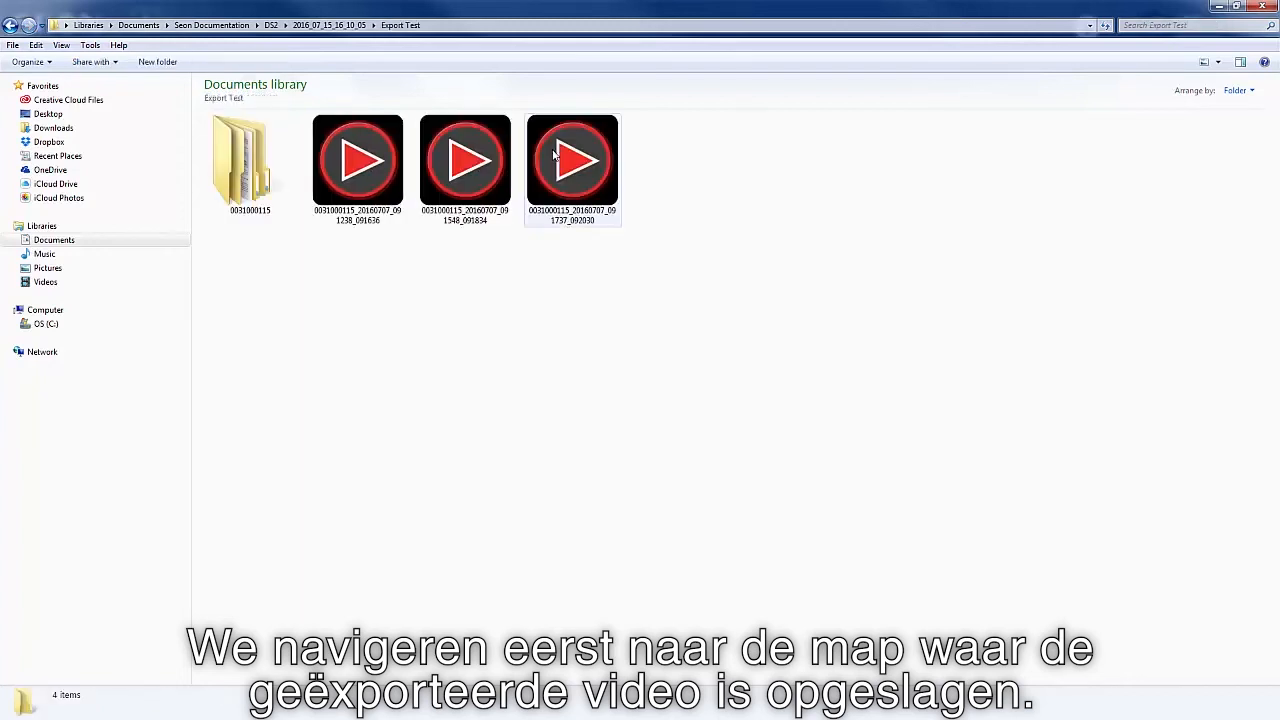
{"action": "double_click", "coordinate": [384, 170]}
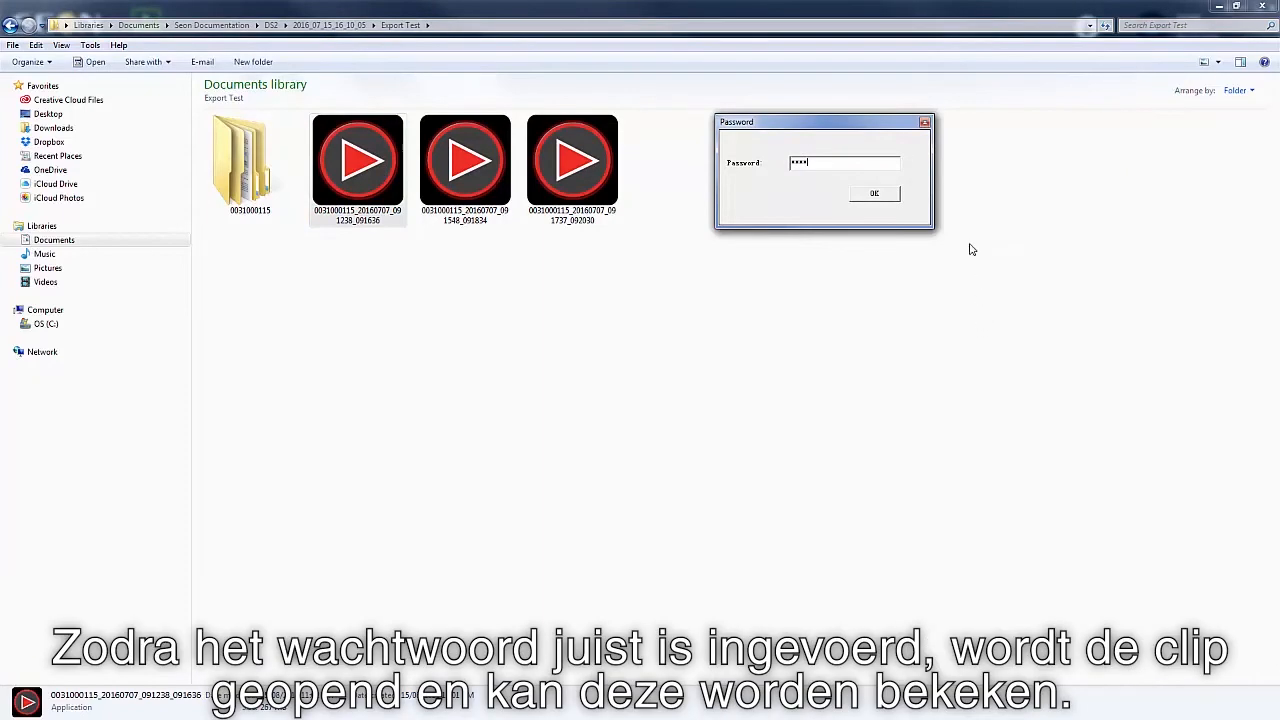
{"action": "left_click", "coordinate": [875, 196]}
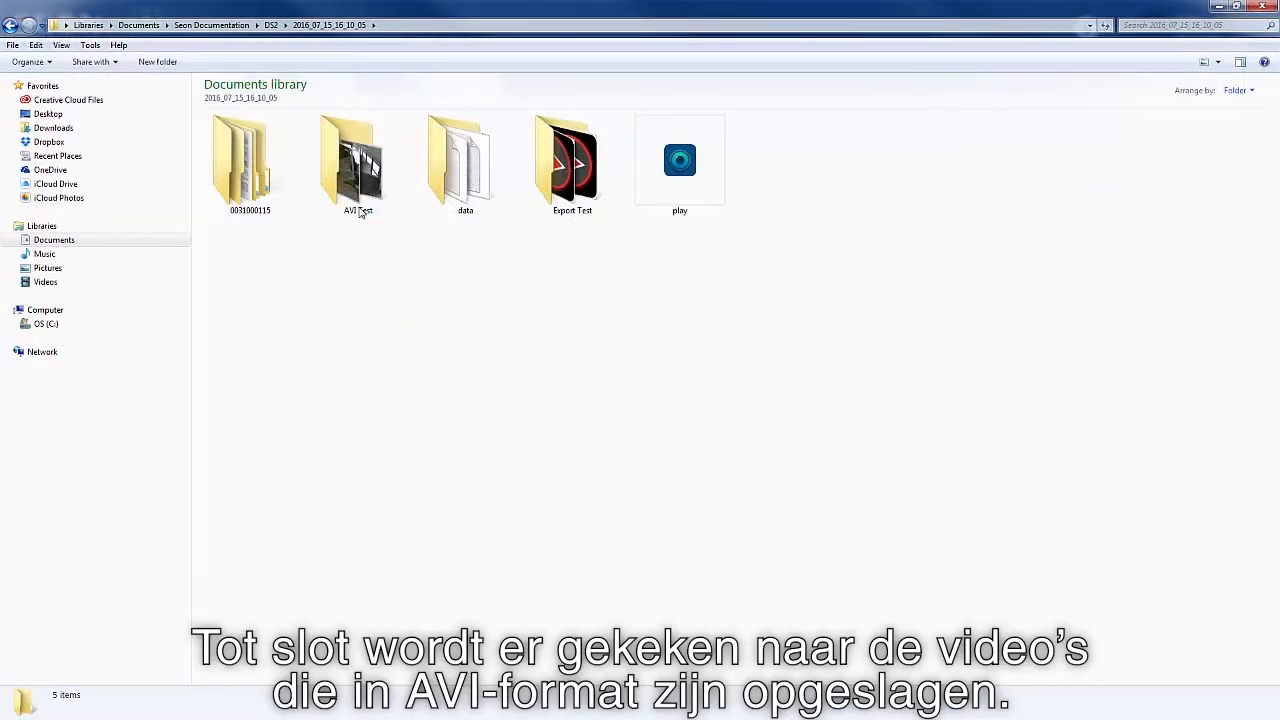
Play the bus interior video from the AVI Test folder and pause it at 09:11:47
{"action": "double_click", "coordinate": [350, 185]}
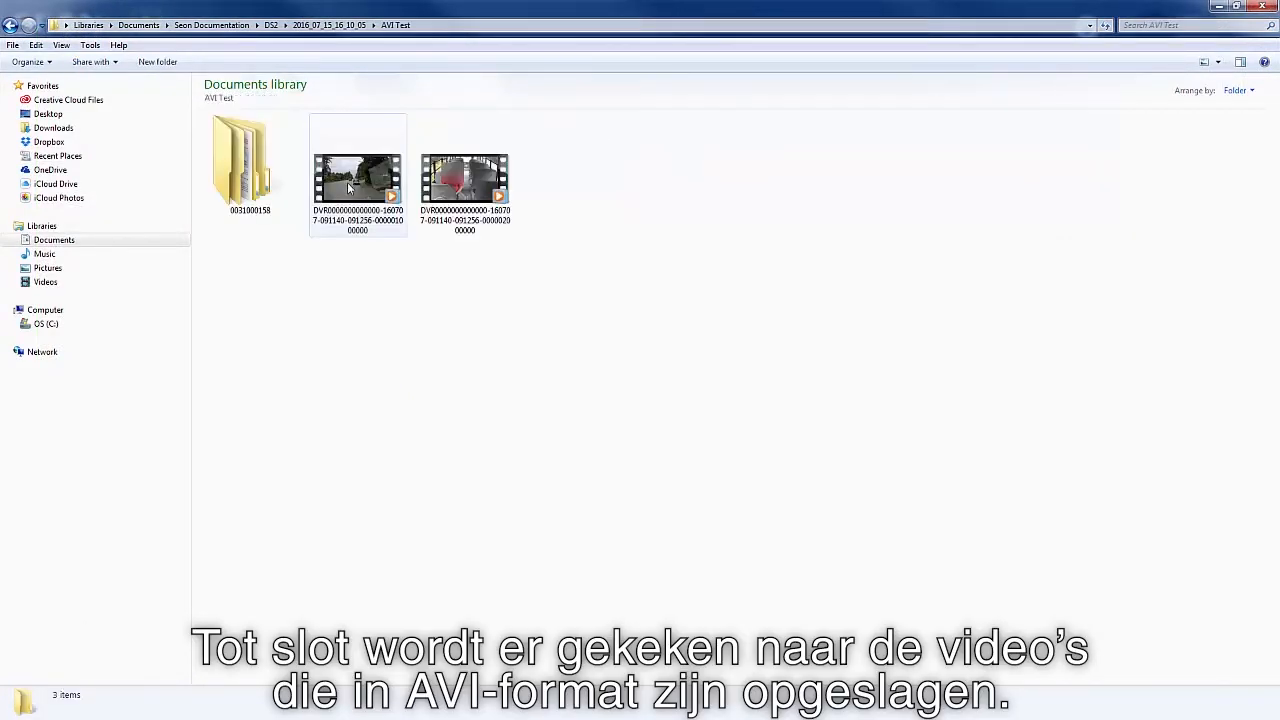
{"action": "double_click", "coordinate": [466, 236]}
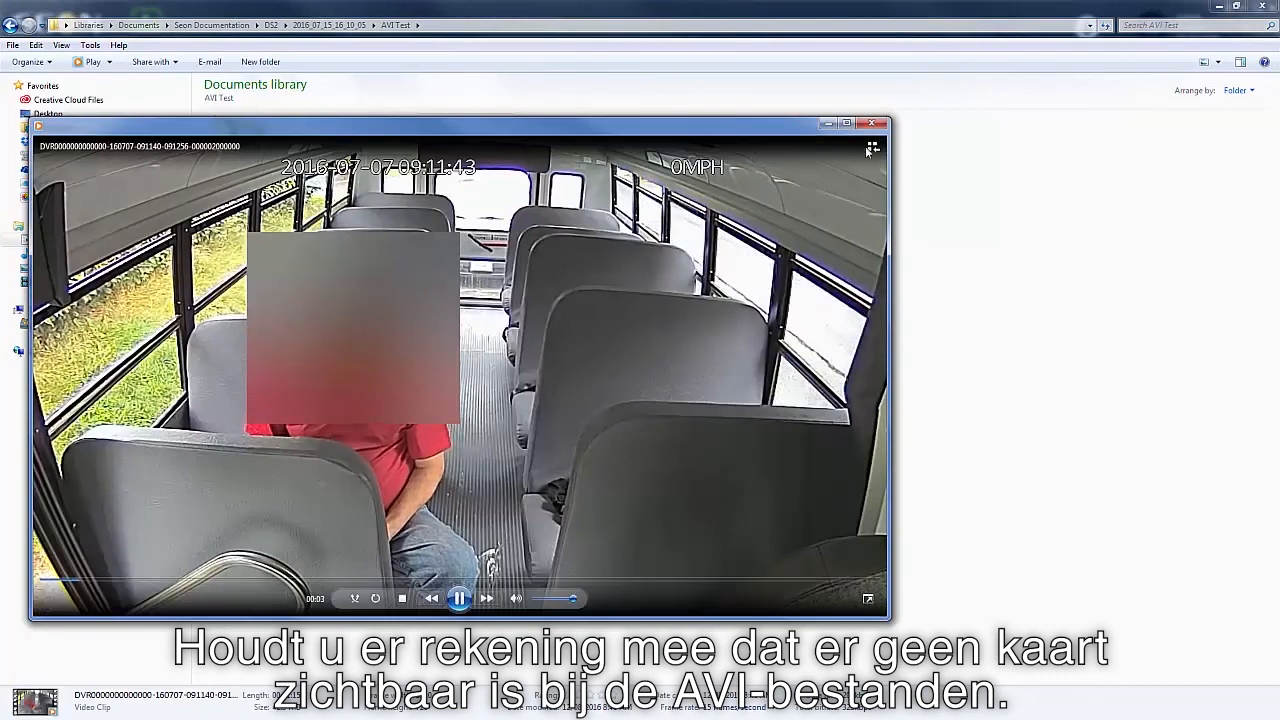
{"action": "left_click", "coordinate": [460, 599]}
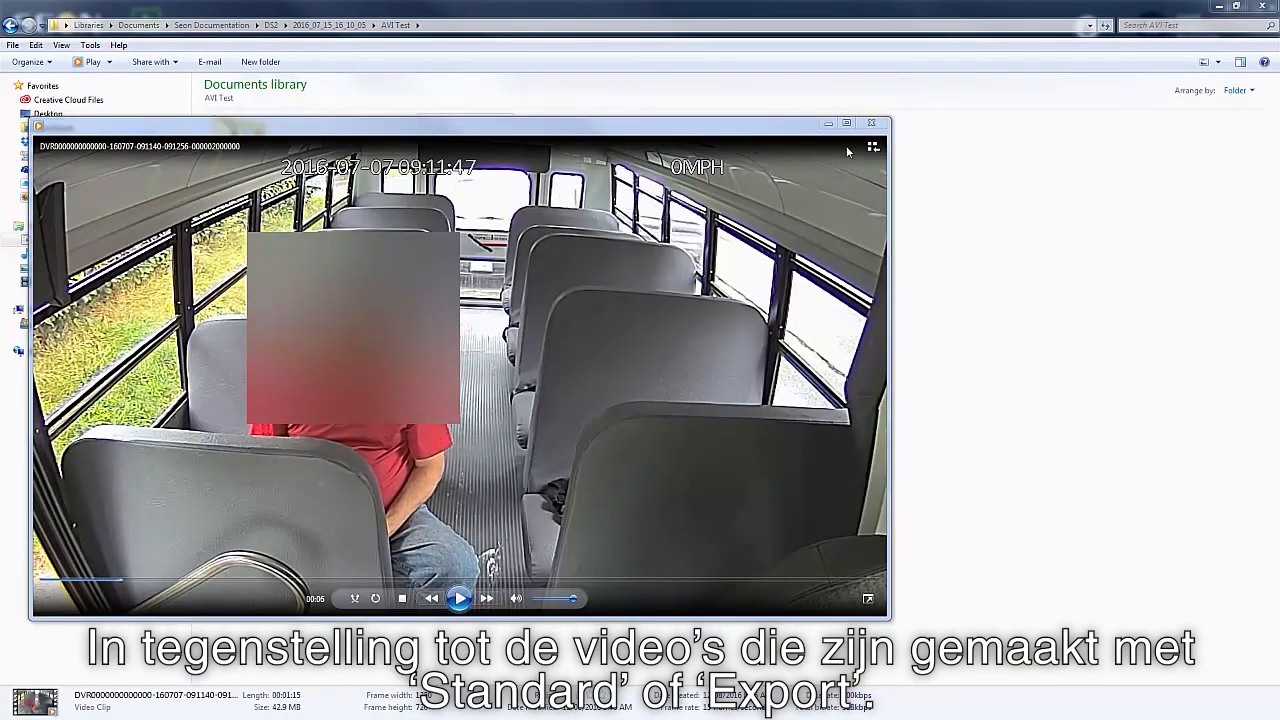